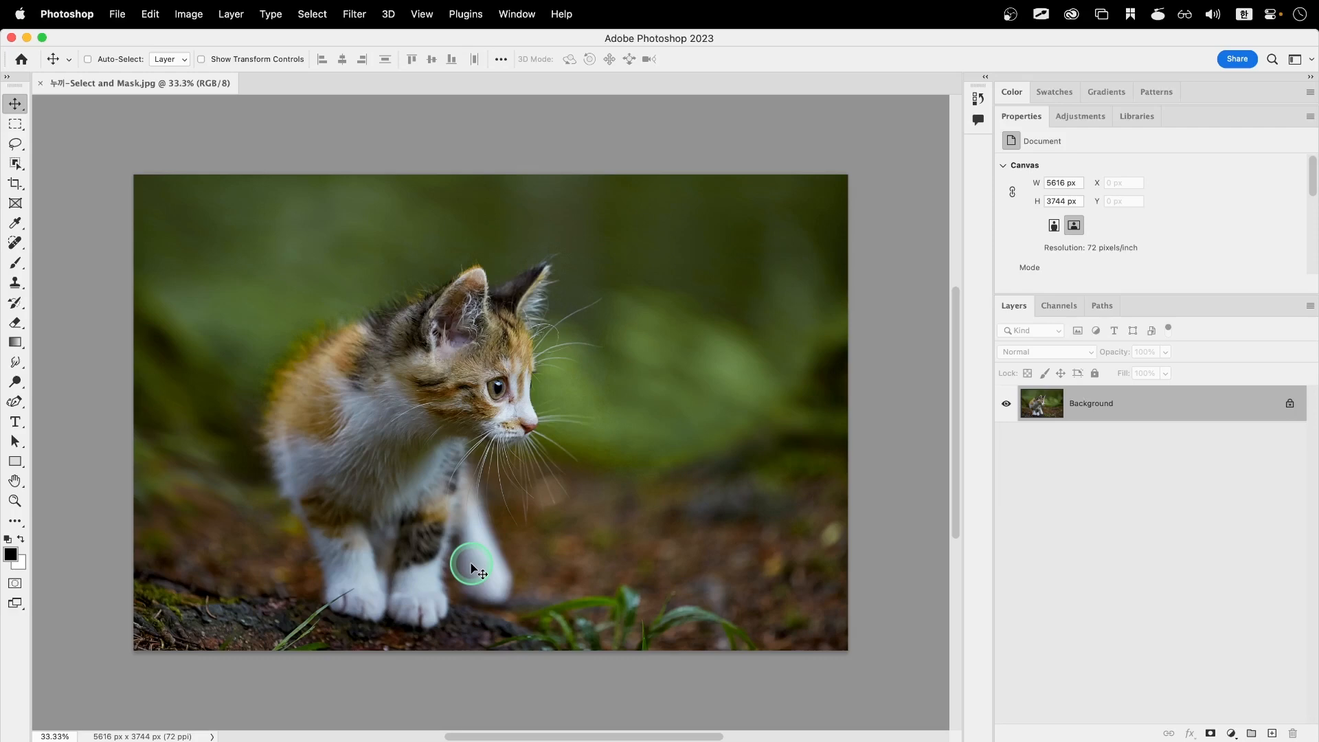
# Step: Select the kitten with Select Subject and open the selection in the Select and Mask workspace
pyautogui.click(22, 171)
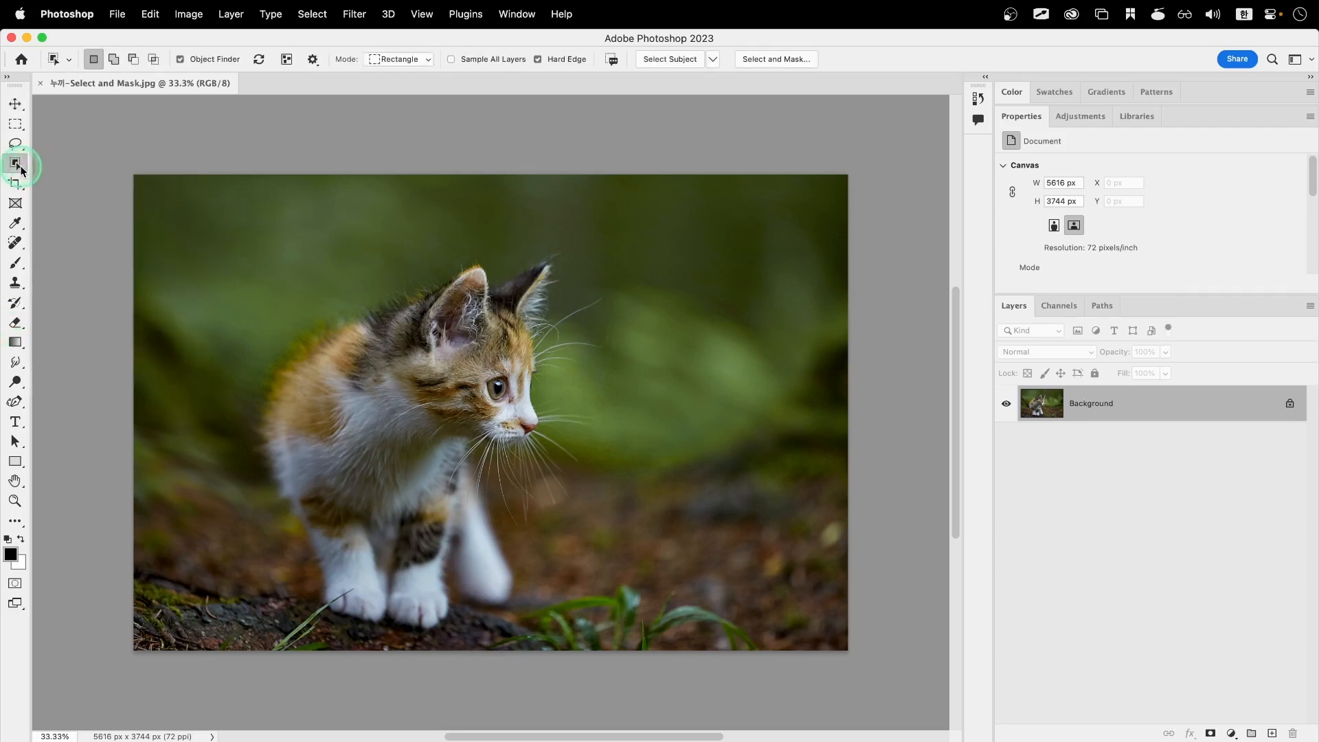
pyautogui.click(671, 60)
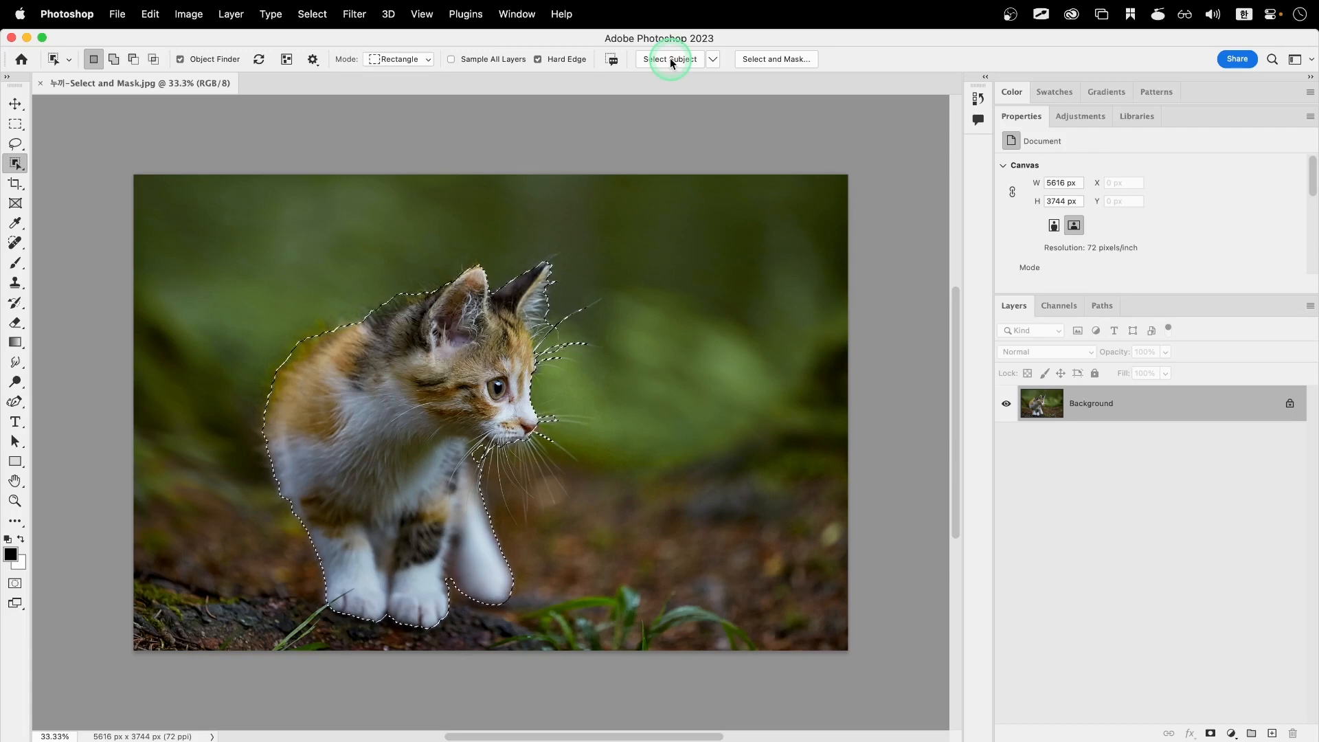
pyautogui.click(755, 62)
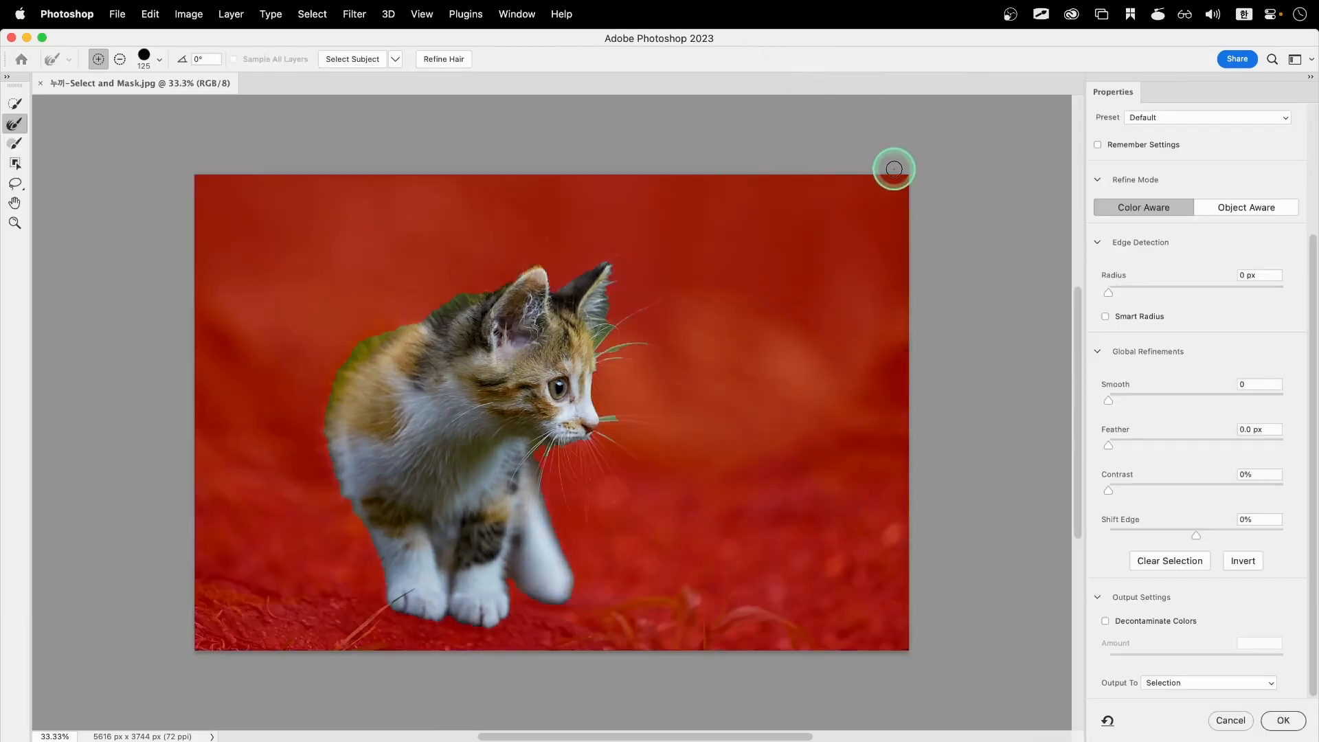
# Step: Compare the Onion Skin preview of the selection with the Overlay view mode and keep Overlay
pyautogui.scroll(5, 1245, 267)
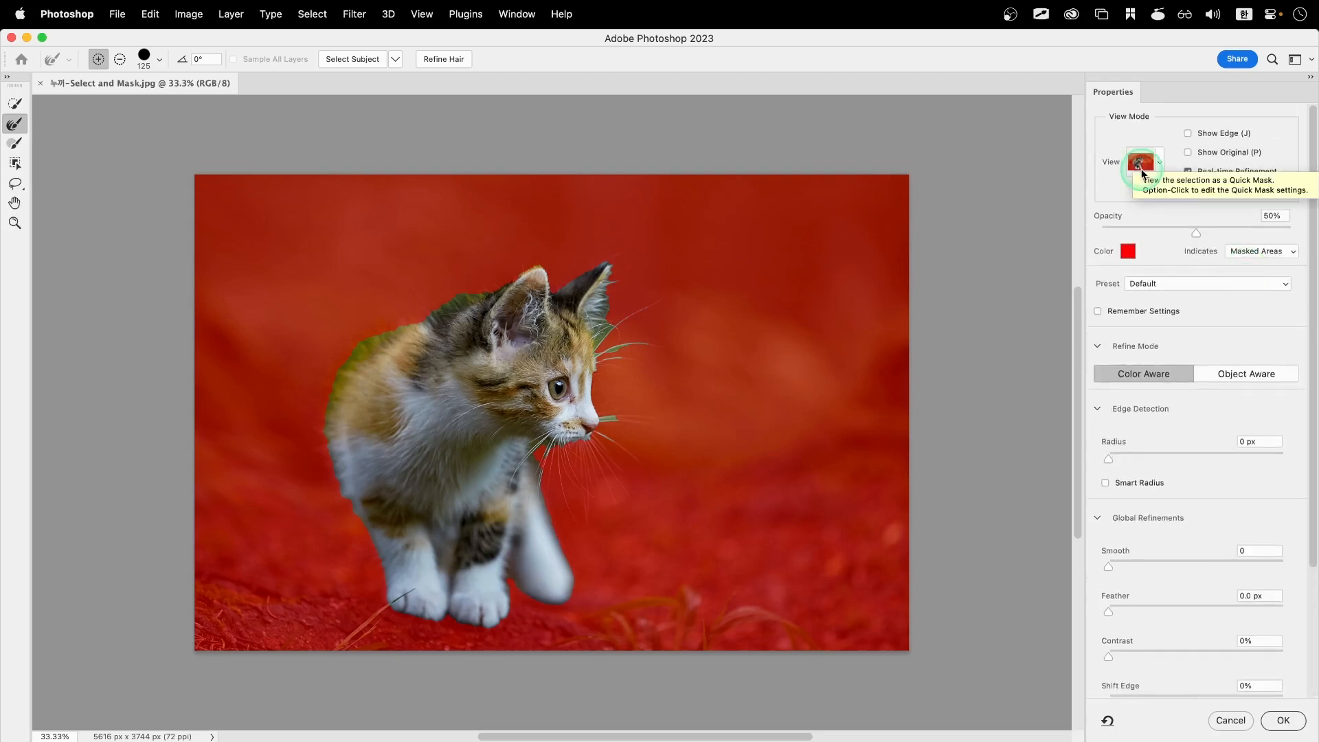
pyautogui.click(1141, 165)
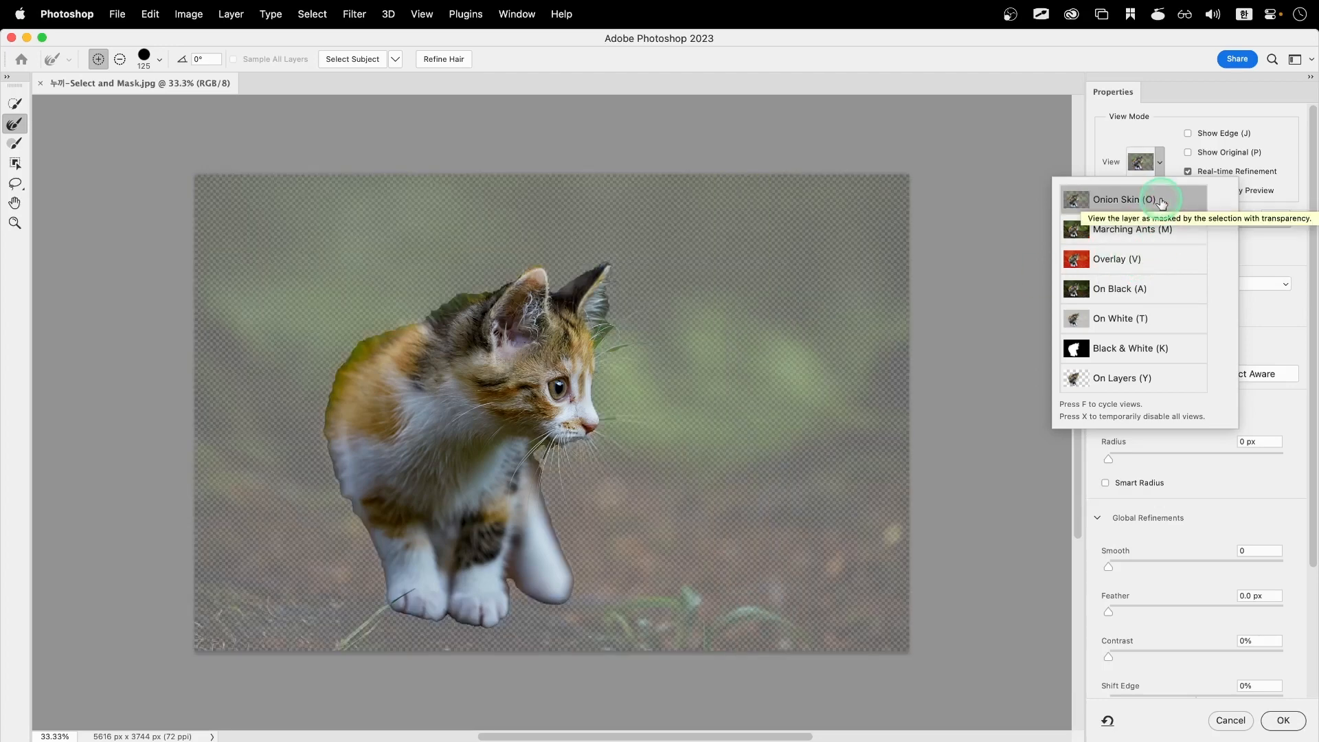
pyautogui.click(1140, 260)
pyautogui.click(1121, 141)
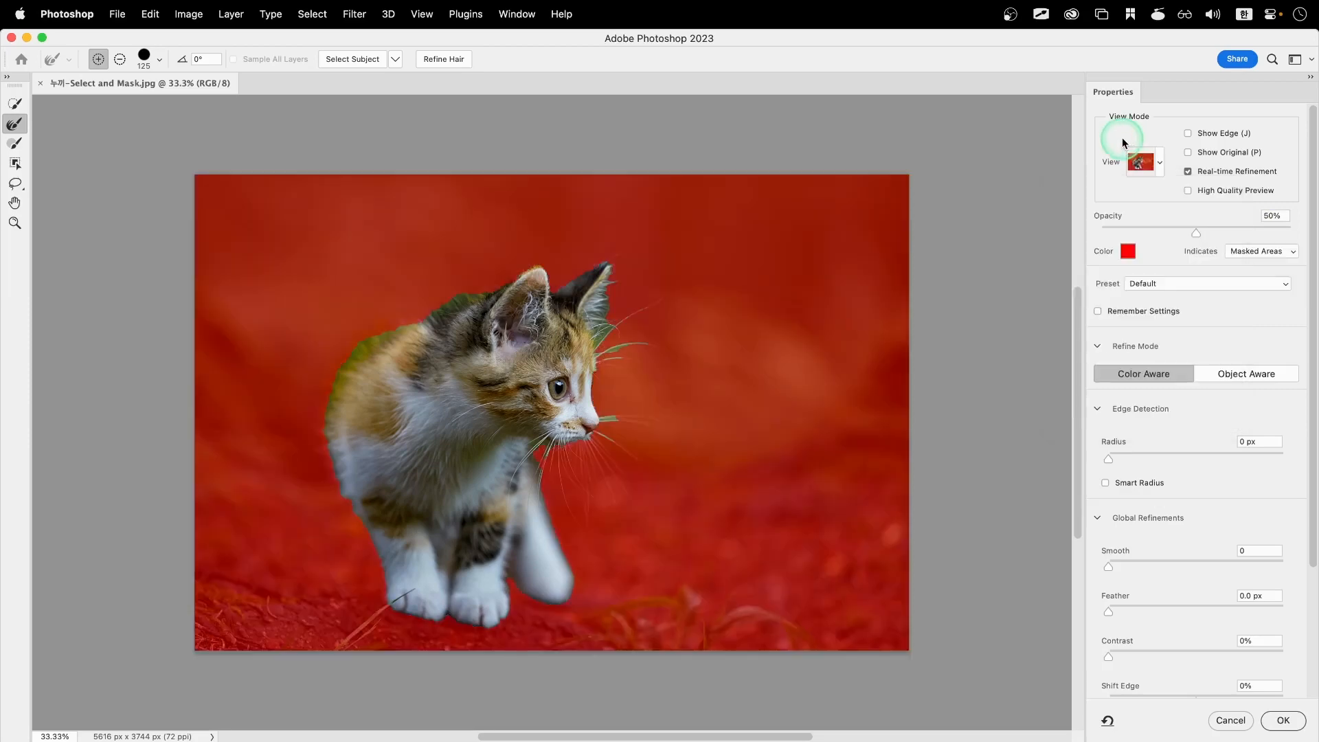
# Step: Apply Refine Hair to the kitten's fur, and brush along the hind leg's edge with the Refine Edge Brush
pyautogui.click(443, 65)
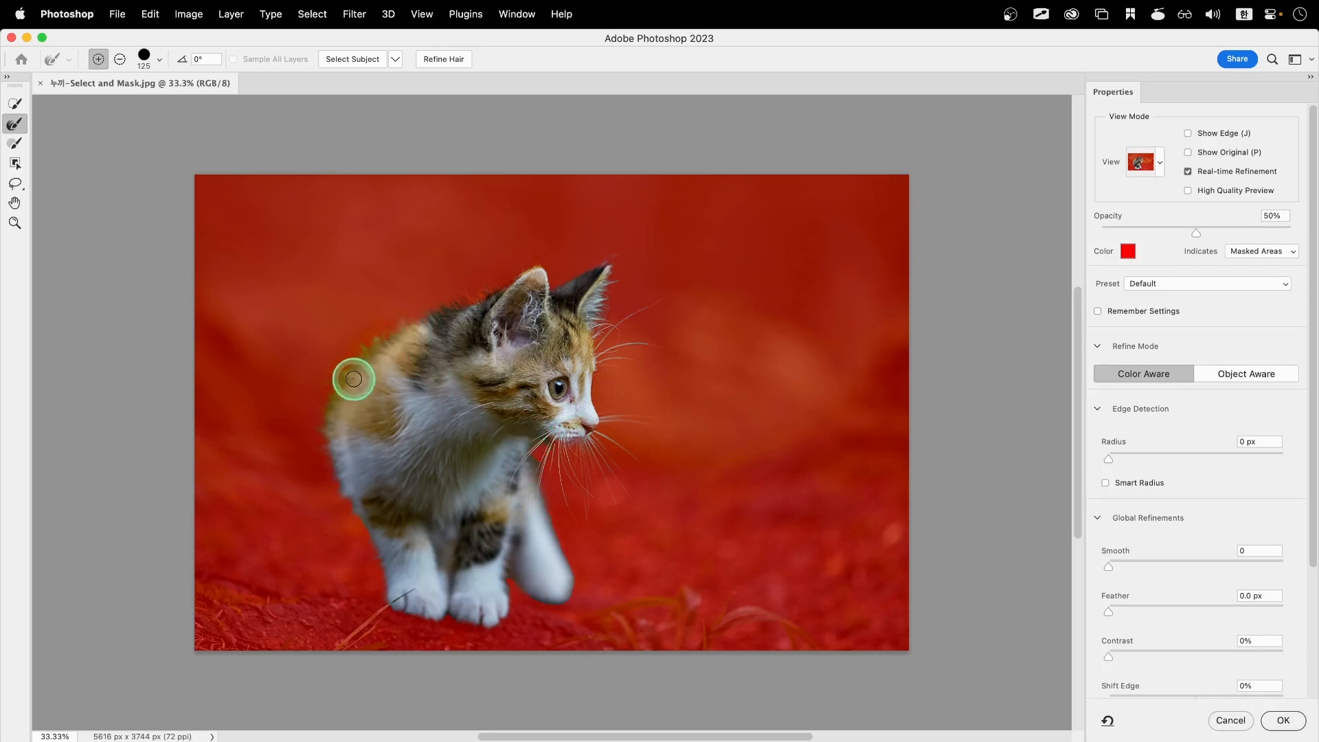
pyautogui.moveTo(550, 527)
pyautogui.mouseDown()
pyautogui.moveTo(539, 503)
pyautogui.moveTo(564, 591)
pyautogui.moveTo(534, 587)
pyautogui.moveTo(571, 588)
pyautogui.mouseUp()
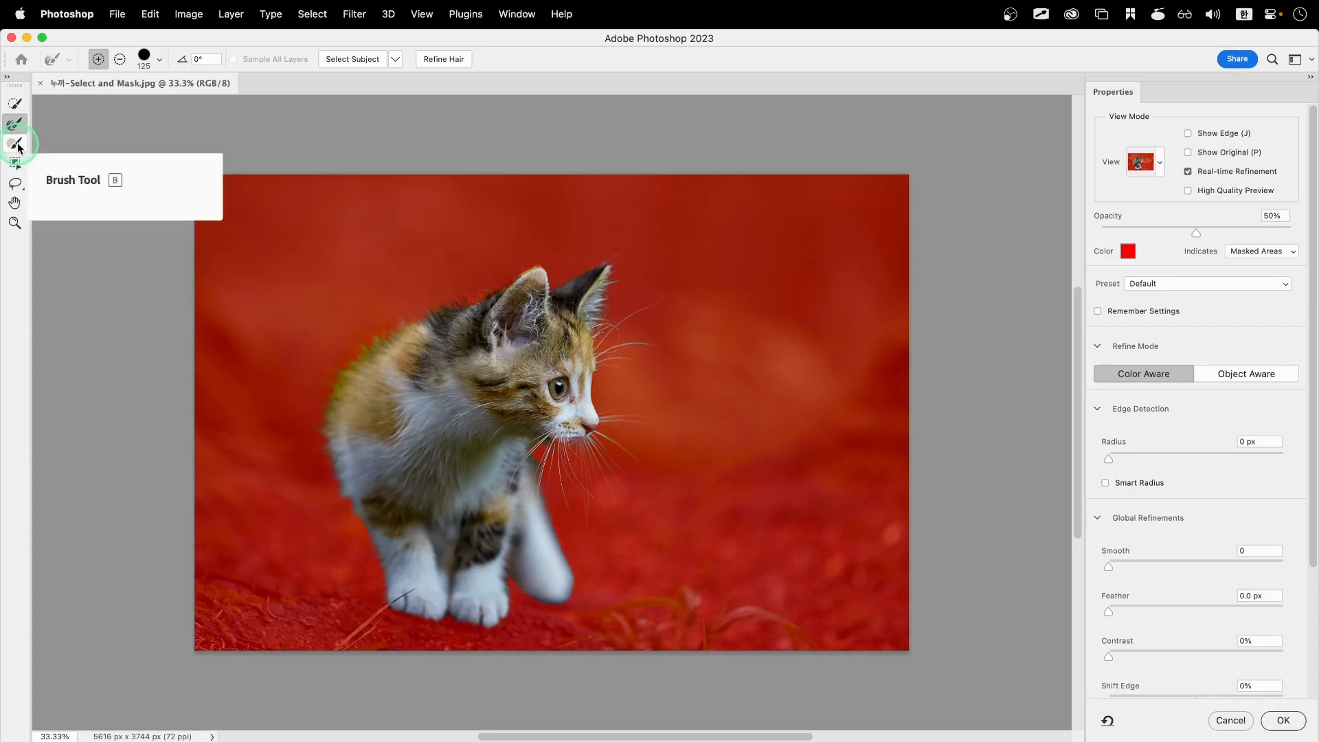
# Step: Paint over the kitten's cheek and chin with the Brush tool at size 200 to add them to the selection
pyautogui.click(17, 145)
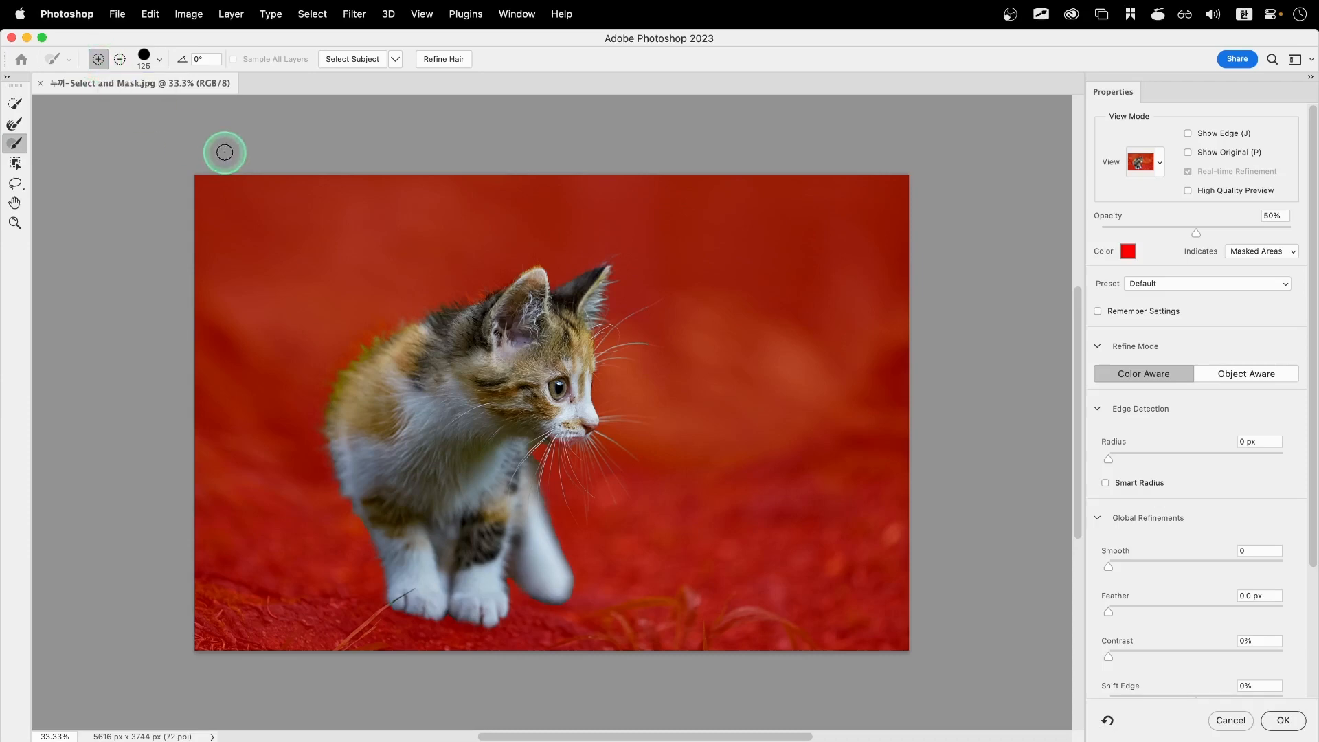
pyautogui.press(']')
pyautogui.press(']')
pyautogui.press(']')
pyautogui.press(']')
pyautogui.press(']')
pyautogui.press(']')
pyautogui.press('[')
pyautogui.press('[')
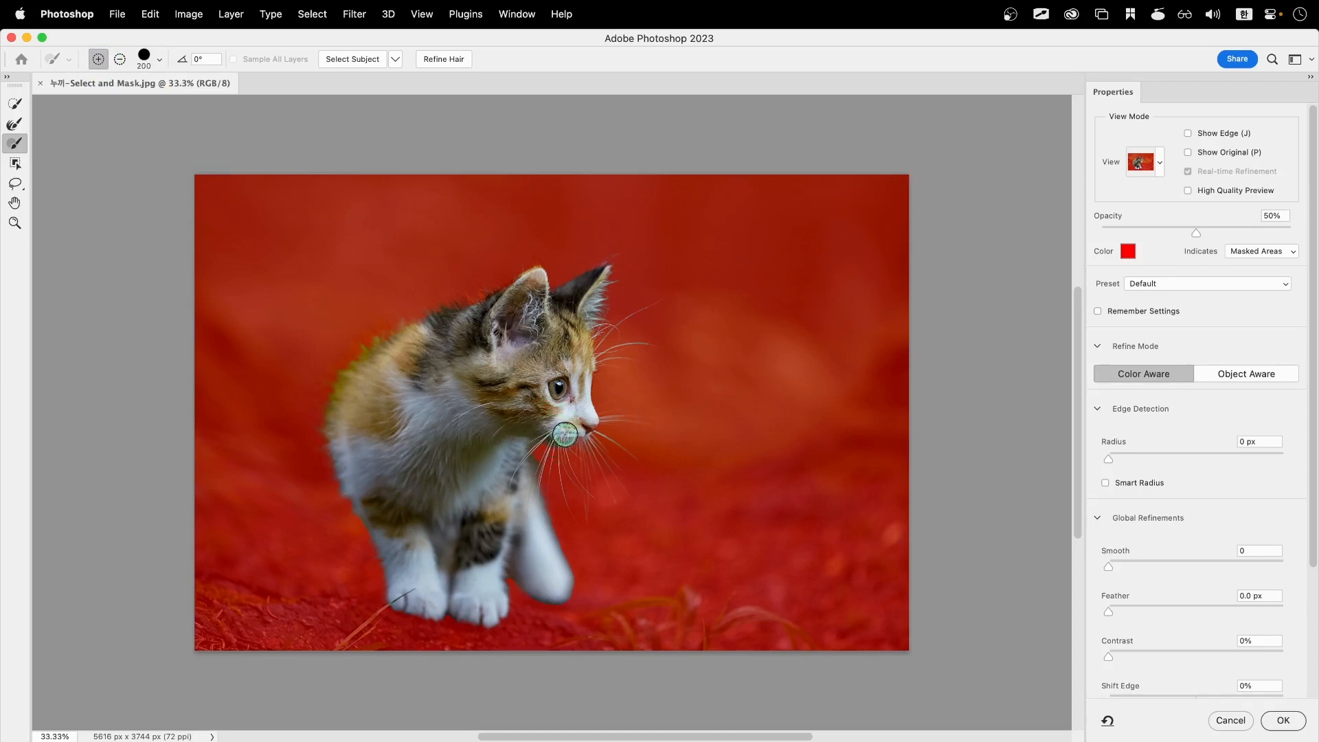
pyautogui.moveTo(562, 433); pyautogui.dragTo(551, 428)
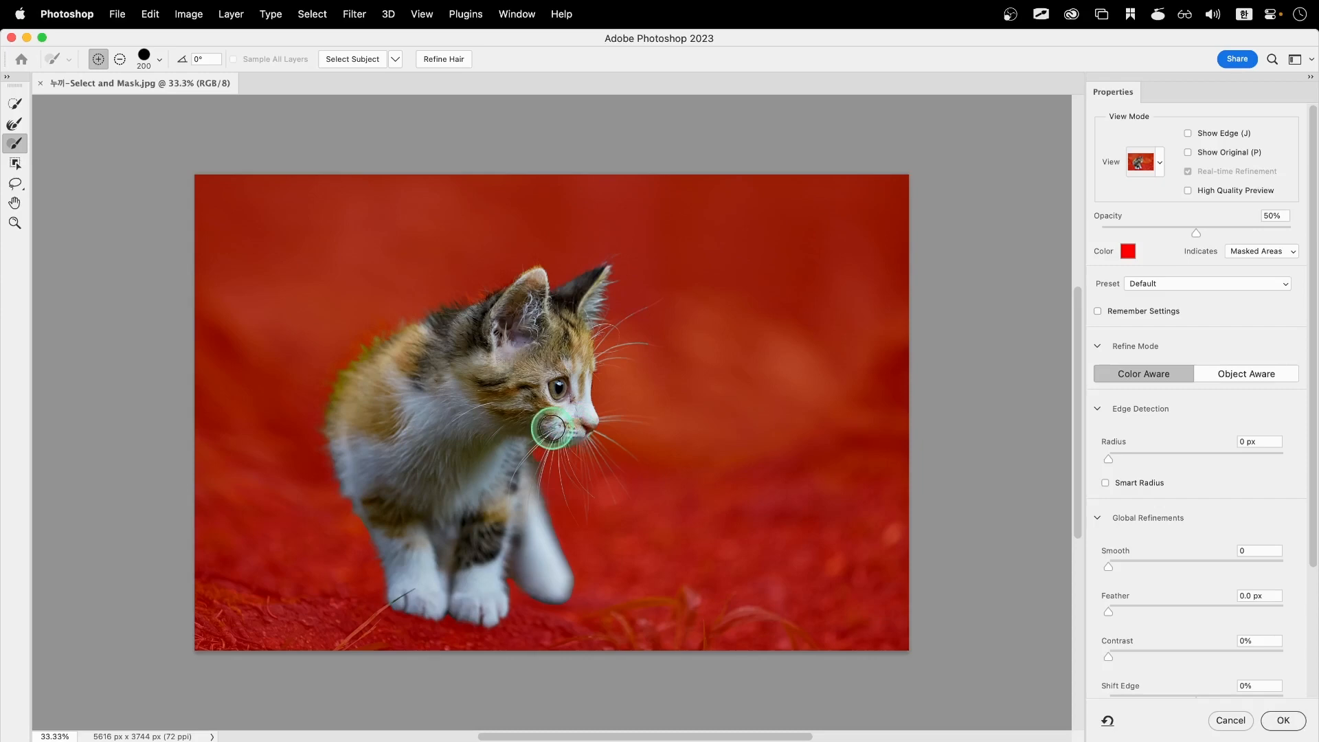
pyautogui.scroll(5, 552, 428)
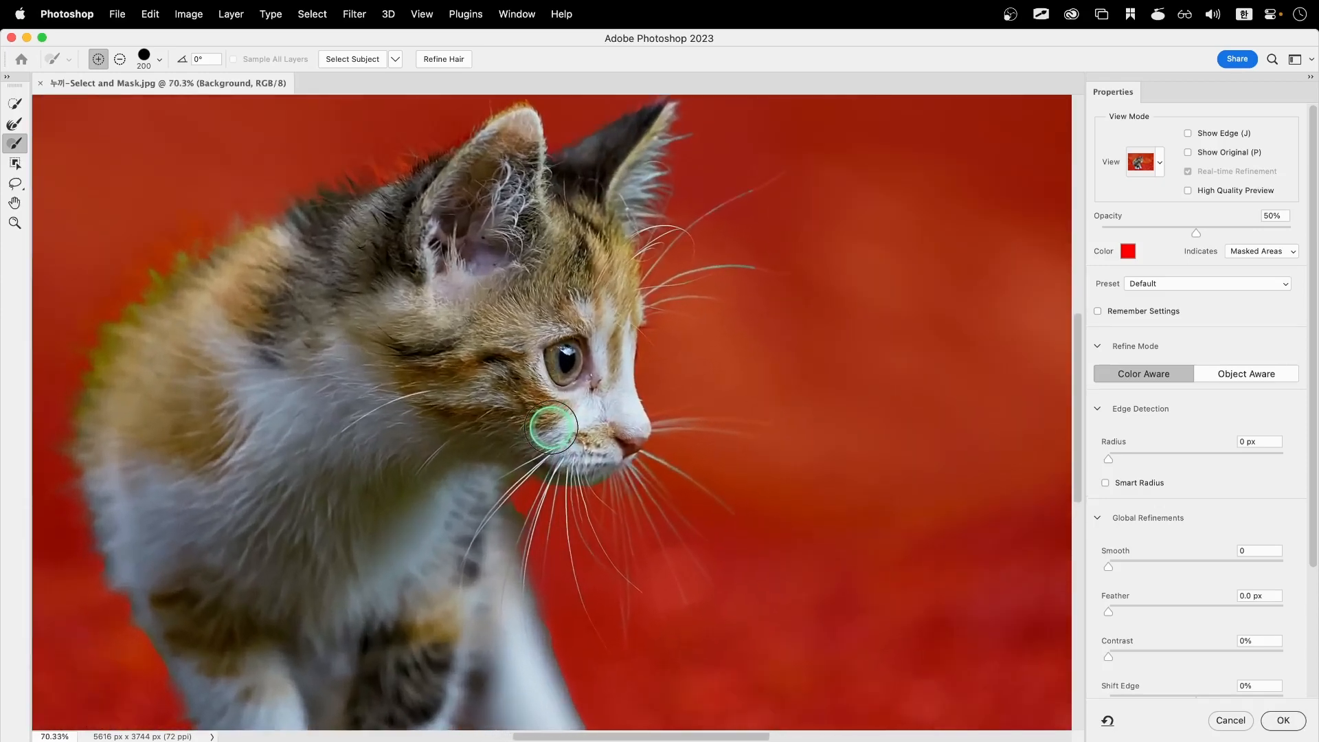
pyautogui.scroll(-1, 551, 428)
pyautogui.moveTo(540, 435)
pyautogui.mouseDown()
pyautogui.moveTo(589, 436)
pyautogui.moveTo(562, 537)
pyautogui.mouseUp()
pyautogui.scroll(-4, 562, 537)
pyautogui.scroll(-5, 562, 537)
pyautogui.hscroll(-1, 562, 537)
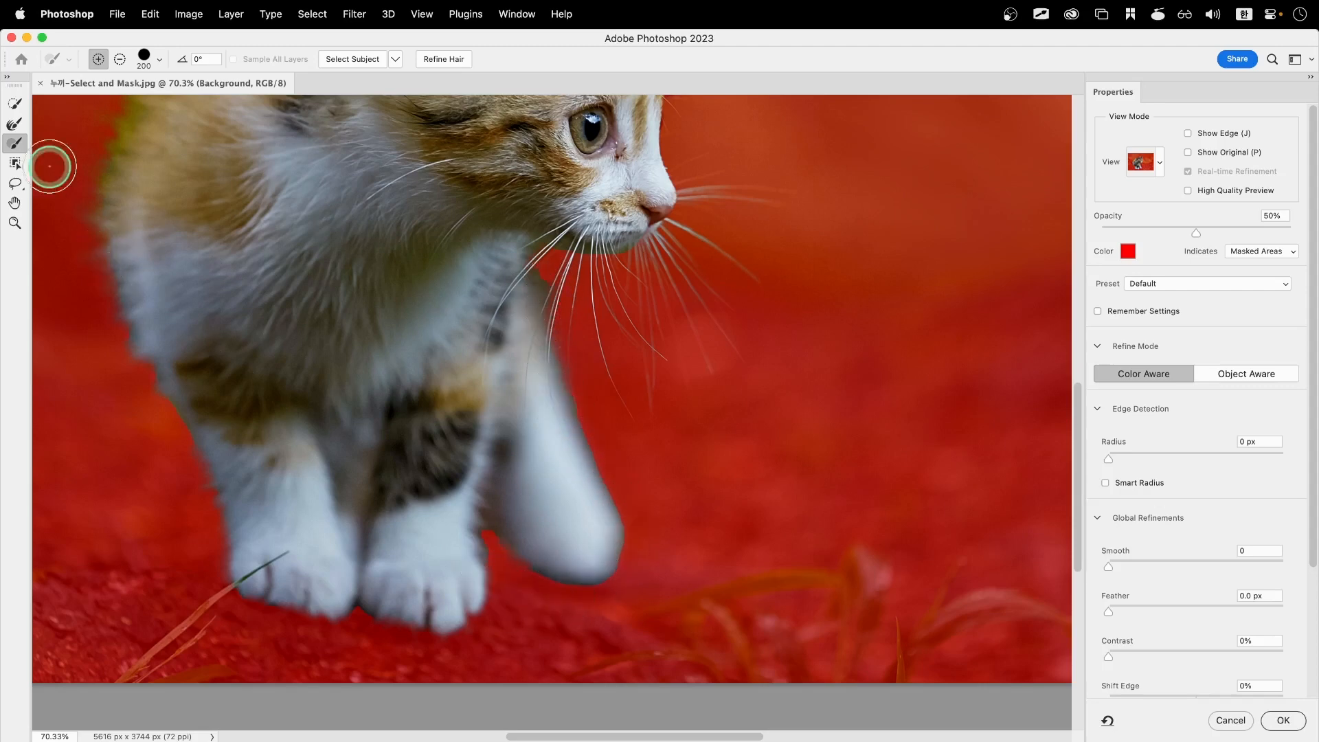
# Step: Refine the selection edge around the hind leg and paws with the Refine Edge Brush at size 125
pyautogui.click(17, 124)
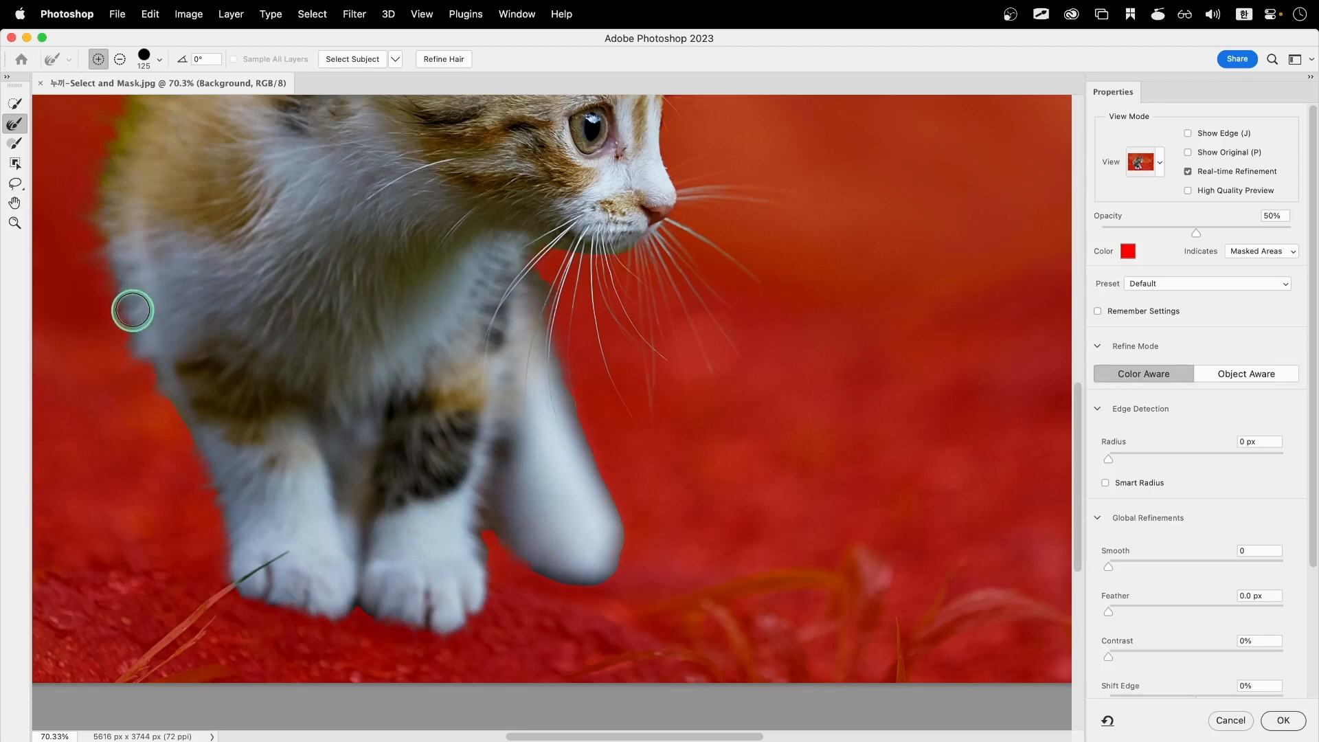
pyautogui.press(']')
pyautogui.press(']')
pyautogui.press(']')
pyautogui.press(']')
pyautogui.press(']')
pyautogui.press(']')
pyautogui.press(']')
pyautogui.press(']')
pyautogui.press('[')
pyautogui.press('[')
pyautogui.press('[')
pyautogui.press('[')
pyautogui.press('[')
pyautogui.press('[')
pyautogui.press('[')
pyautogui.press('[')
pyautogui.press('[')
pyautogui.press('[')
pyautogui.press('[')
pyautogui.press('[')
pyautogui.press('[')
pyautogui.press('[')
pyautogui.press('[')
pyautogui.press('[')
pyautogui.press('[')
pyautogui.press('[')
pyautogui.press('[')
pyautogui.press('[')
pyautogui.press('[')
pyautogui.press(']')
pyautogui.press(']')
pyautogui.press(']')
pyautogui.press(']')
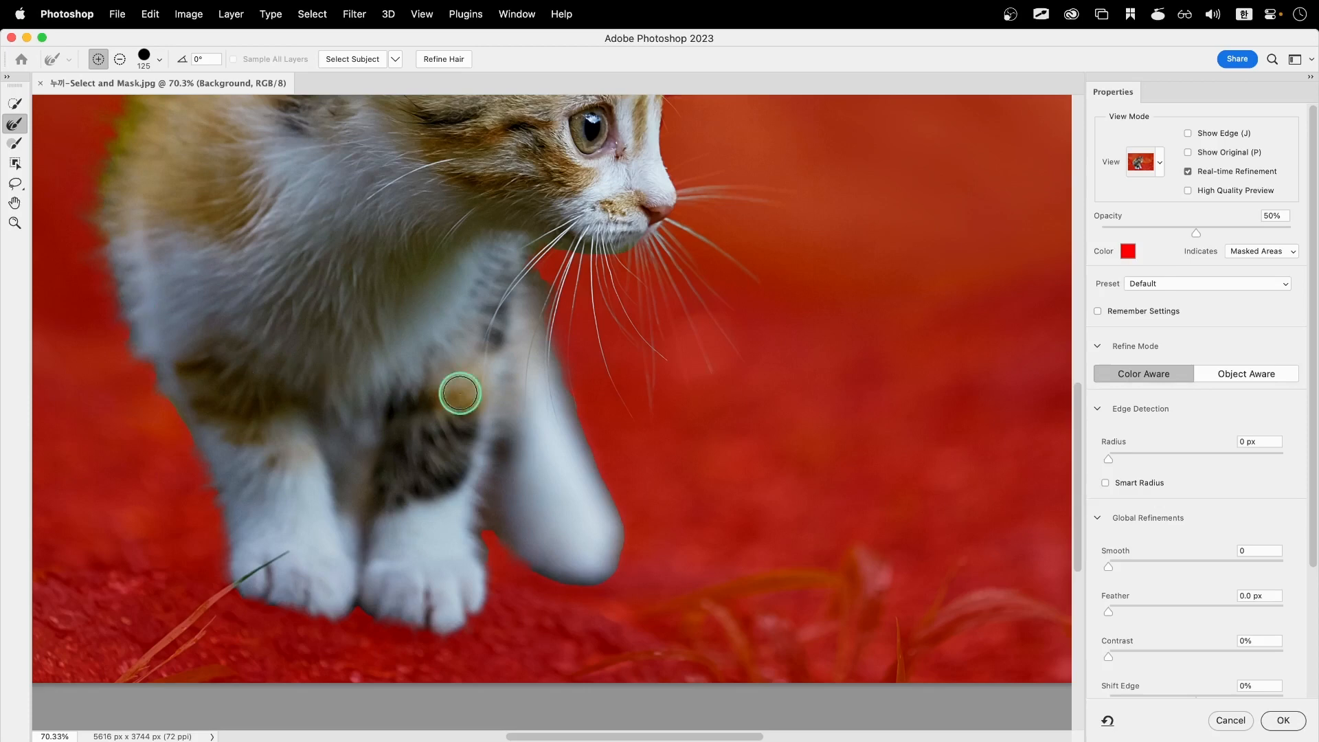
pyautogui.moveTo(536, 274)
pyautogui.mouseDown()
pyautogui.moveTo(624, 568)
pyautogui.moveTo(580, 579)
pyautogui.moveTo(492, 538)
pyautogui.moveTo(488, 583)
pyautogui.moveTo(459, 624)
pyautogui.moveTo(414, 632)
pyautogui.moveTo(286, 612)
pyautogui.moveTo(213, 582)
pyautogui.mouseUp()
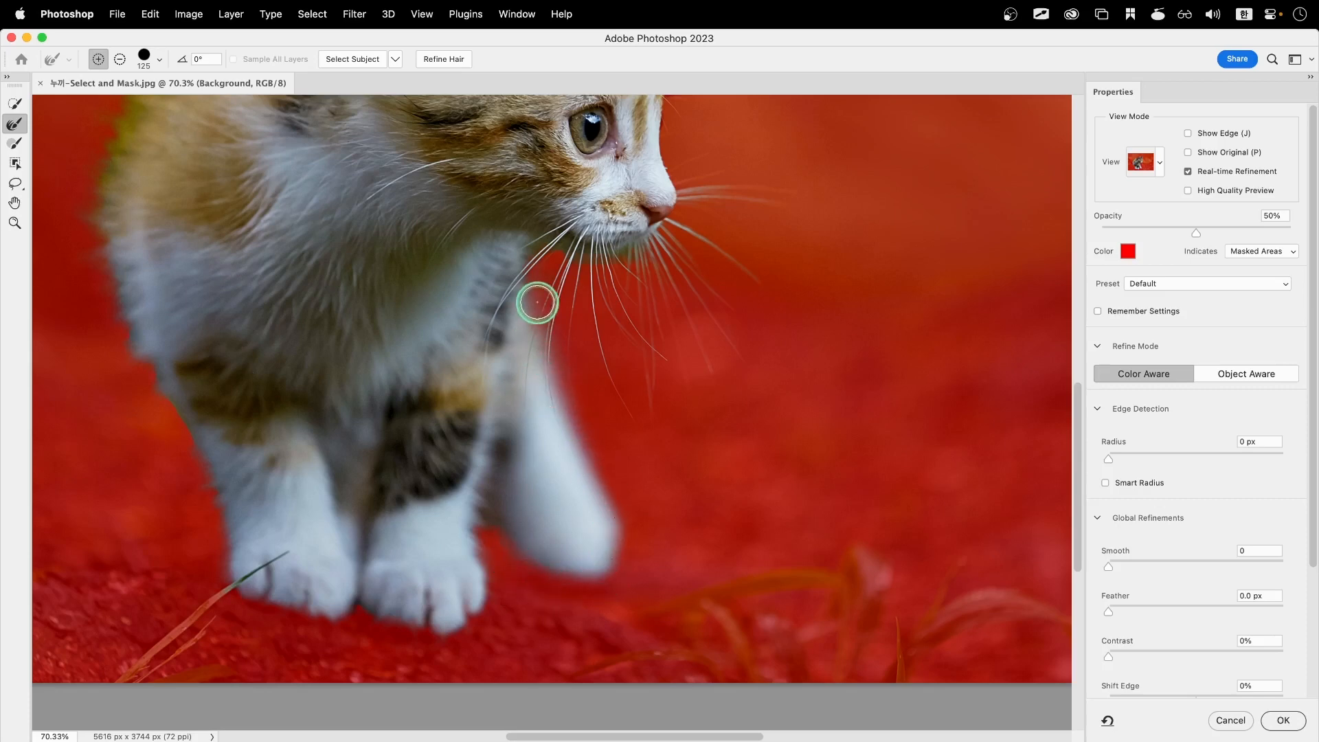
# Step: Set the view mode to Black & White and refine the fur edge along the kitten's back with the Refine Edge Brush
pyautogui.scroll(-5, 537, 302)
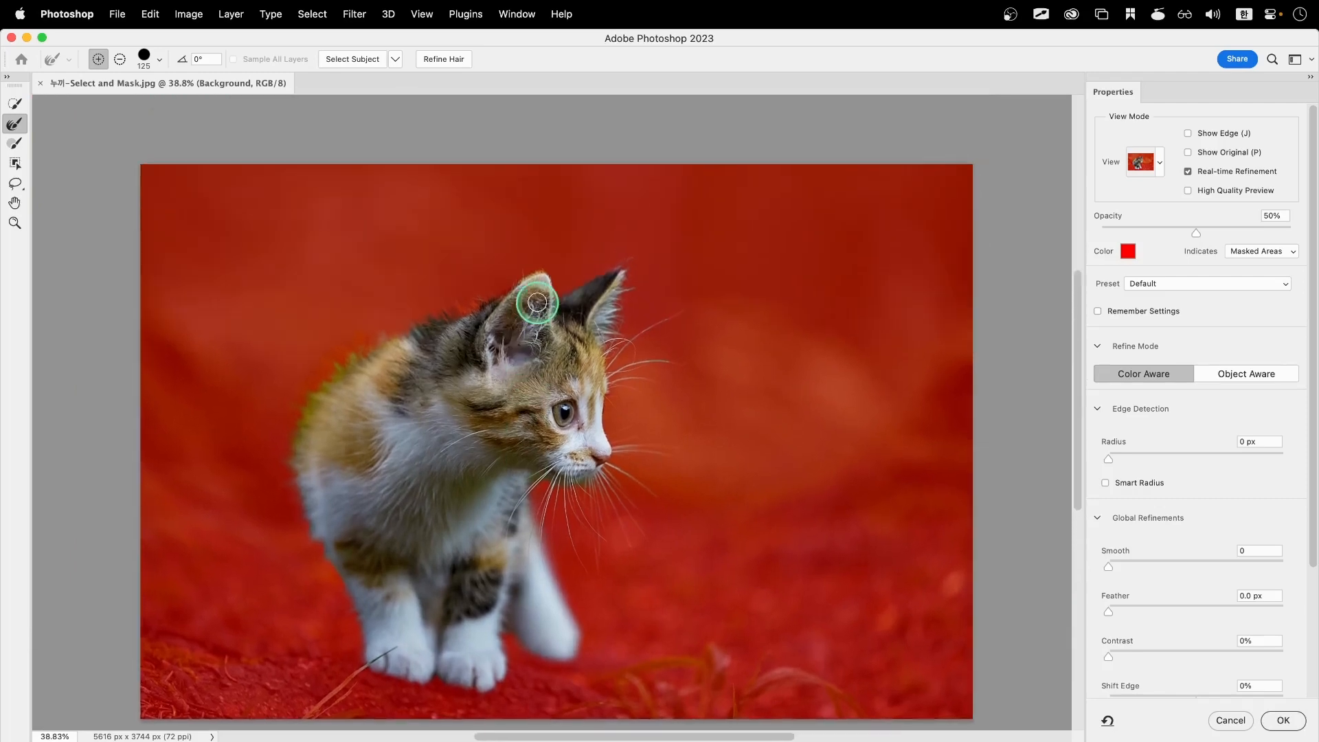
pyautogui.scroll(-1, 538, 302)
pyautogui.click(1160, 162)
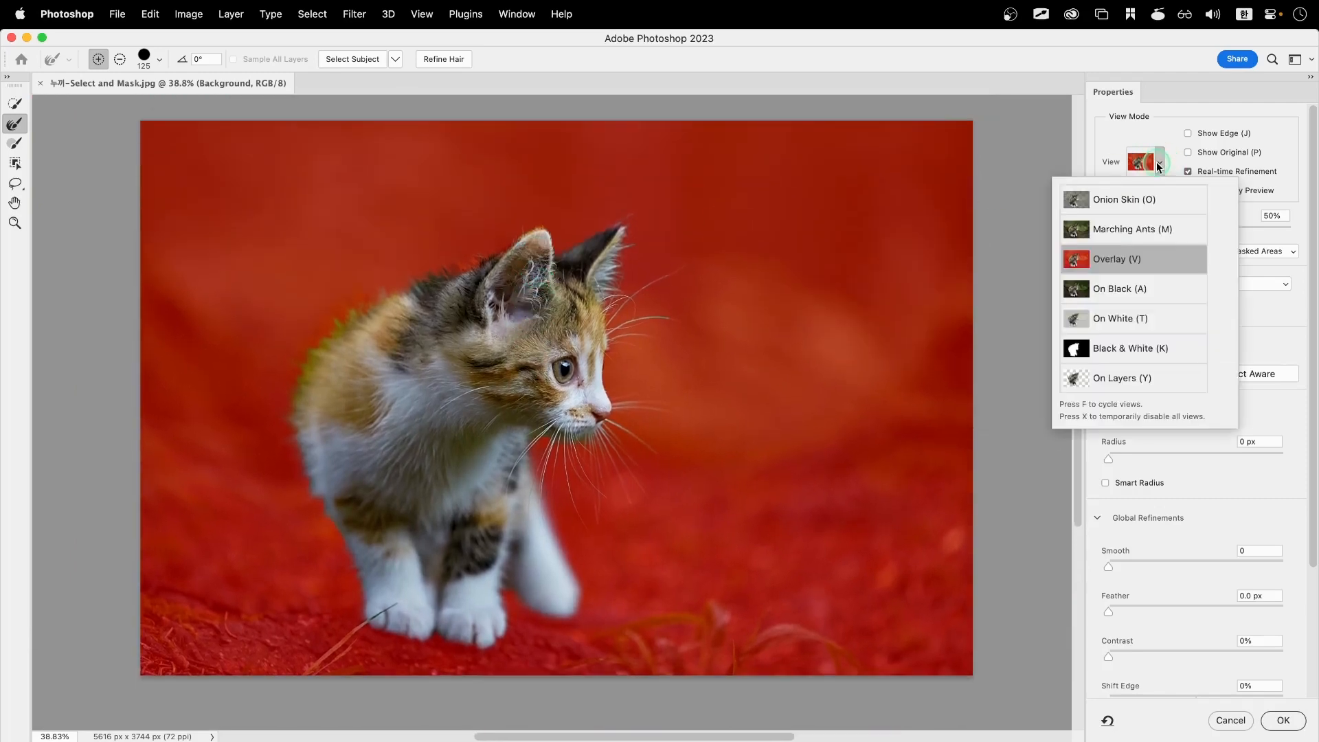
pyautogui.click(1149, 352)
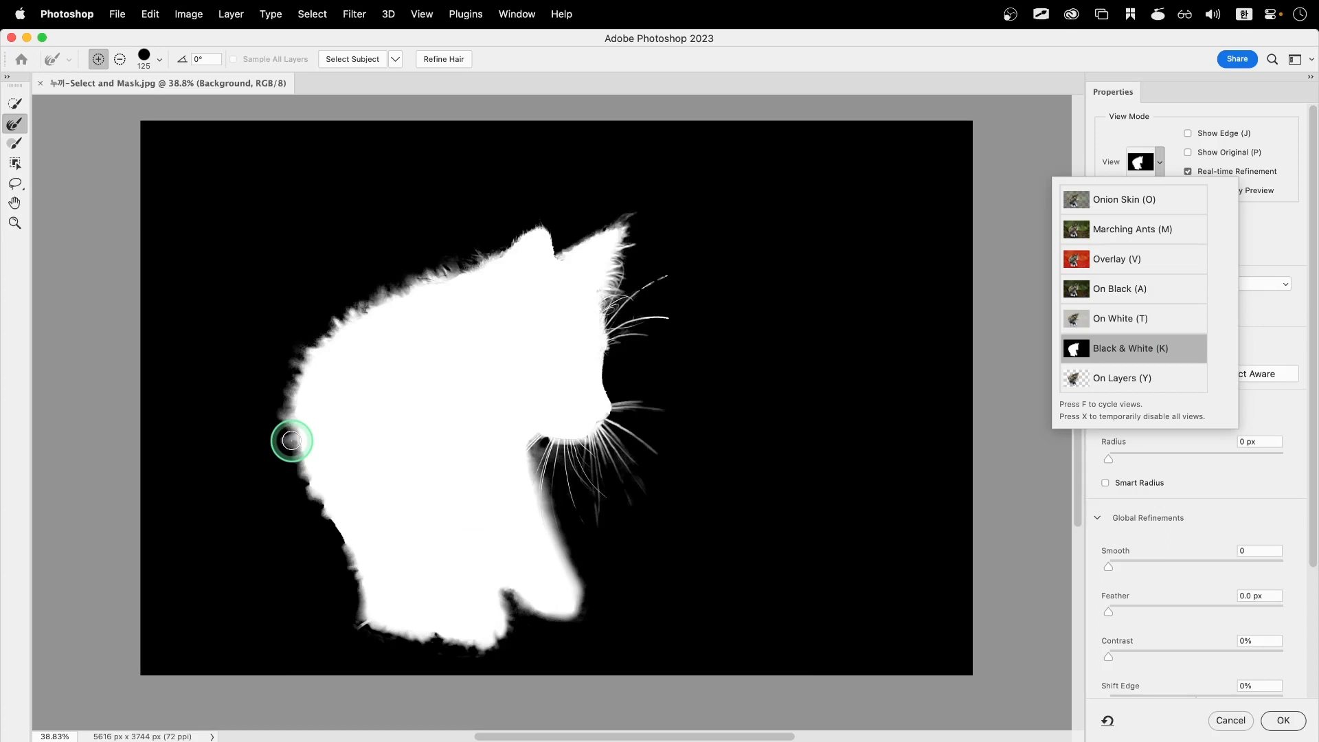
pyautogui.moveTo(291, 441)
pyautogui.mouseDown()
pyautogui.moveTo(297, 373)
pyautogui.moveTo(332, 331)
pyautogui.mouseUp()
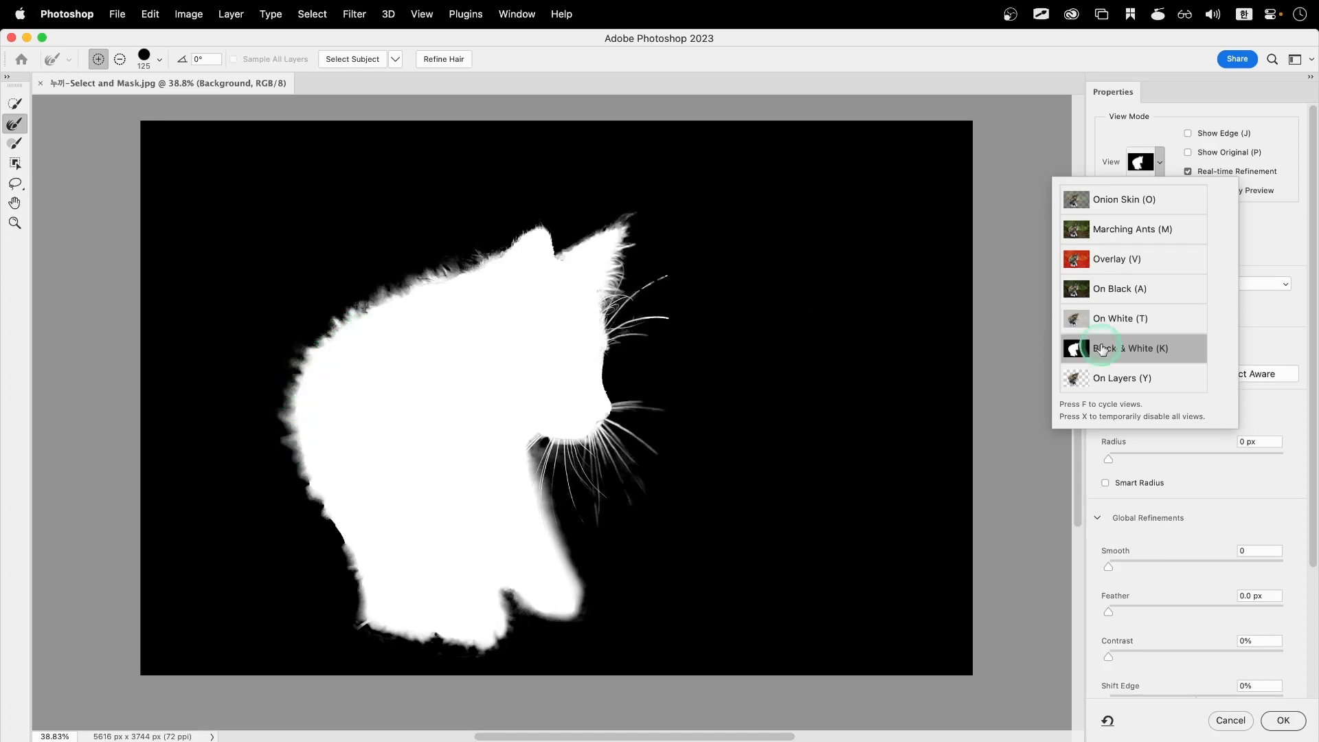
pyautogui.click(1256, 337)
# Step: Set the selection's Shift Edge to -3%
pyautogui.scroll(-5, 1257, 521)
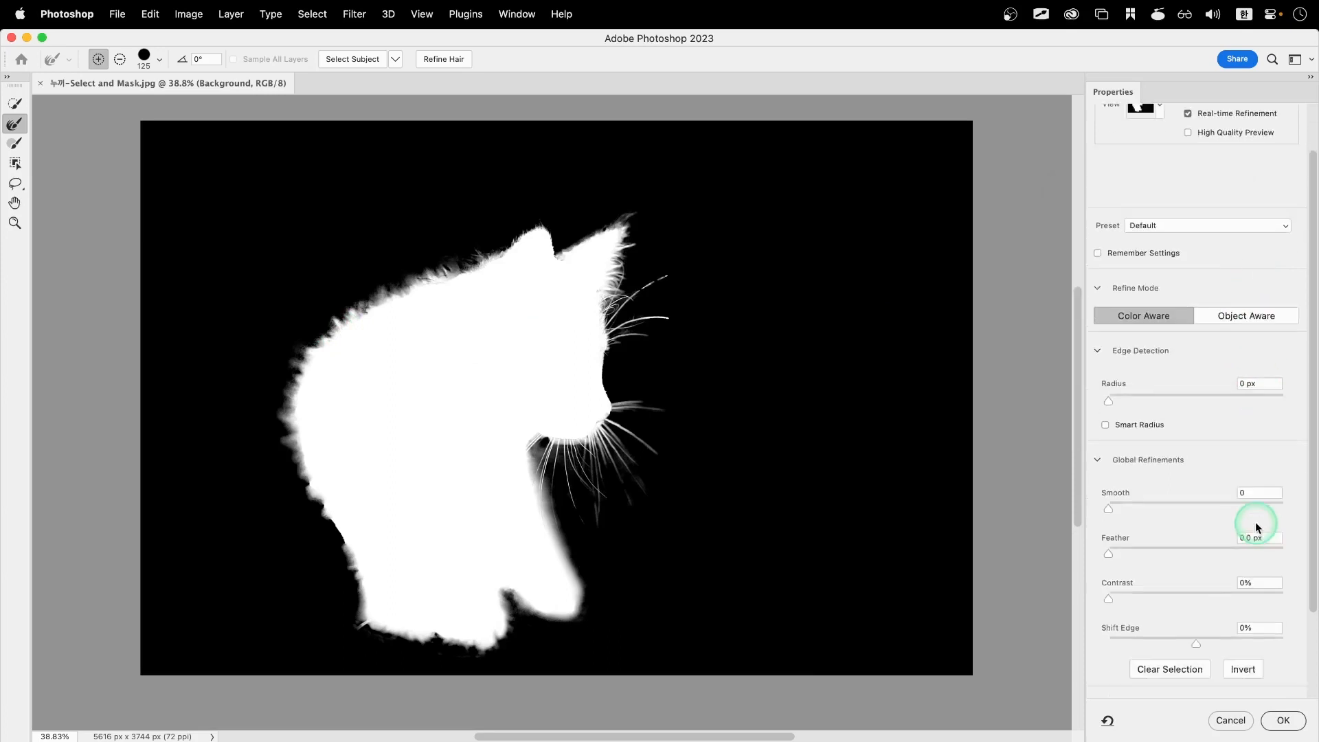
pyautogui.click(1257, 524)
pyautogui.write('-3')
pyautogui.press('Return')
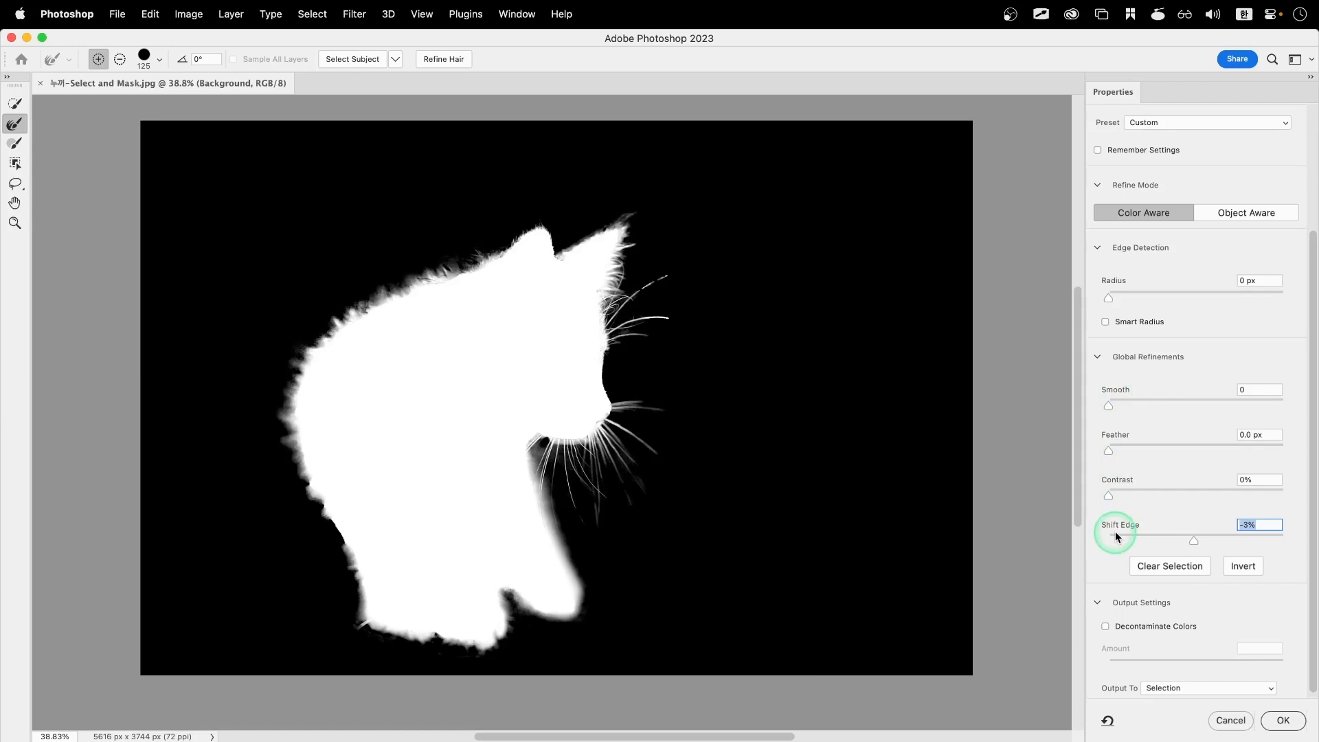
# Step: Test a Smooth value of 89 on the whiskers, and settle on a Smooth value of 7
pyautogui.click(1110, 404)
pyautogui.moveTo(1109, 403); pyautogui.dragTo(1232, 403)
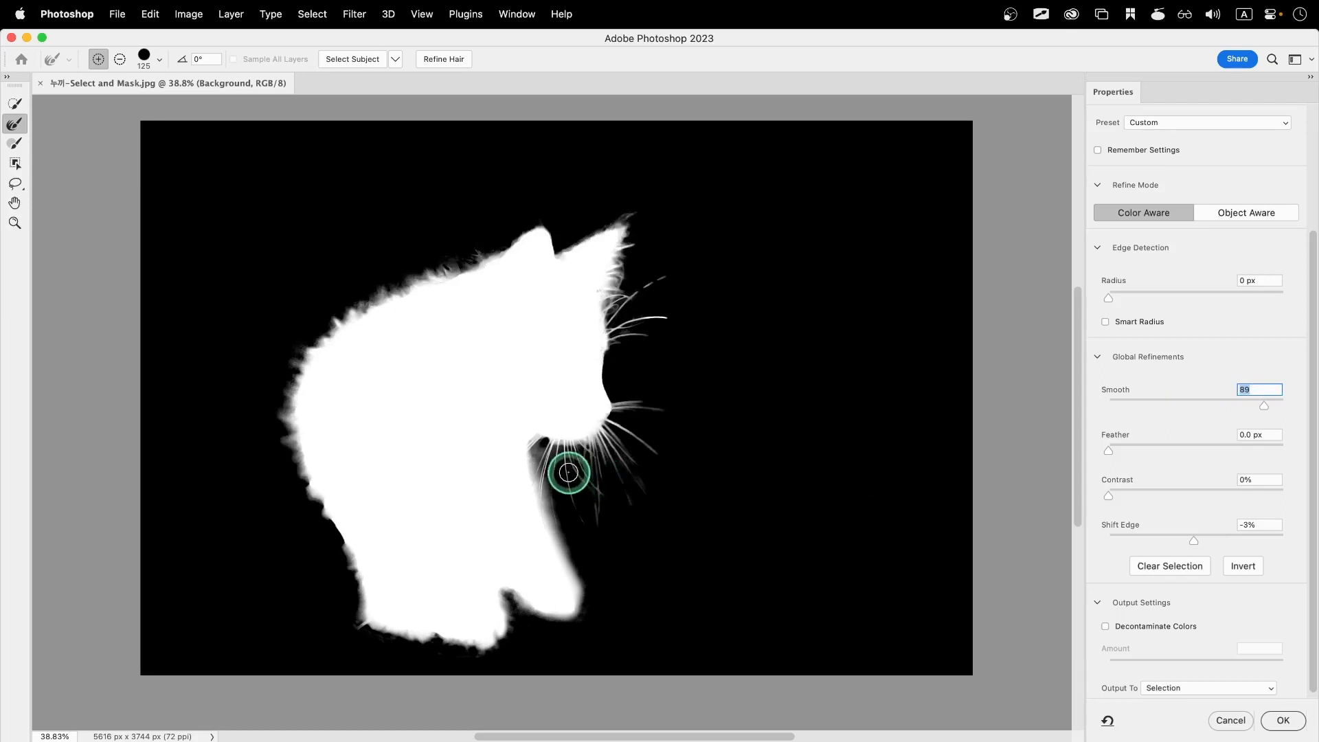
pyautogui.moveTo(619, 404)
pyautogui.mouseDown()
pyautogui.moveTo(623, 299)
pyautogui.moveTo(641, 290)
pyautogui.moveTo(608, 323)
pyautogui.moveTo(603, 403)
pyautogui.moveTo(626, 435)
pyautogui.mouseUp()
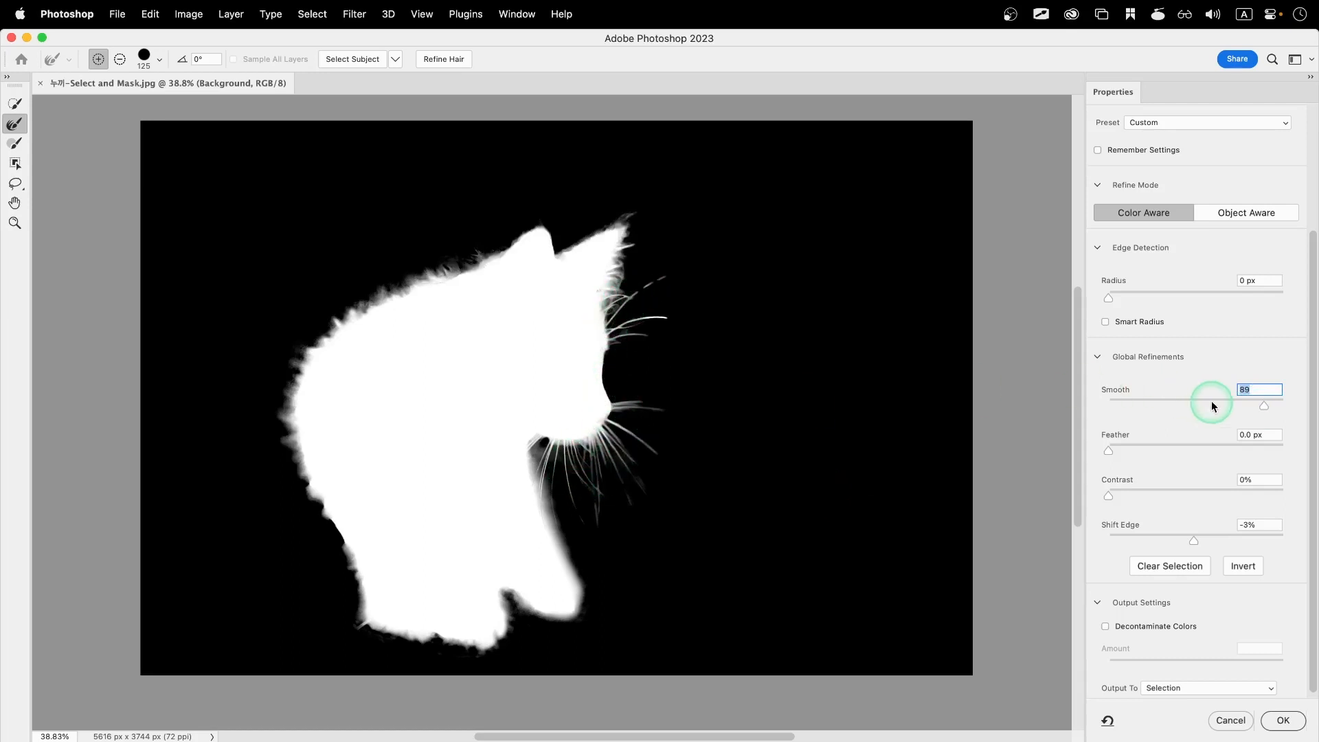
pyautogui.moveTo(1261, 409); pyautogui.dragTo(1120, 409)
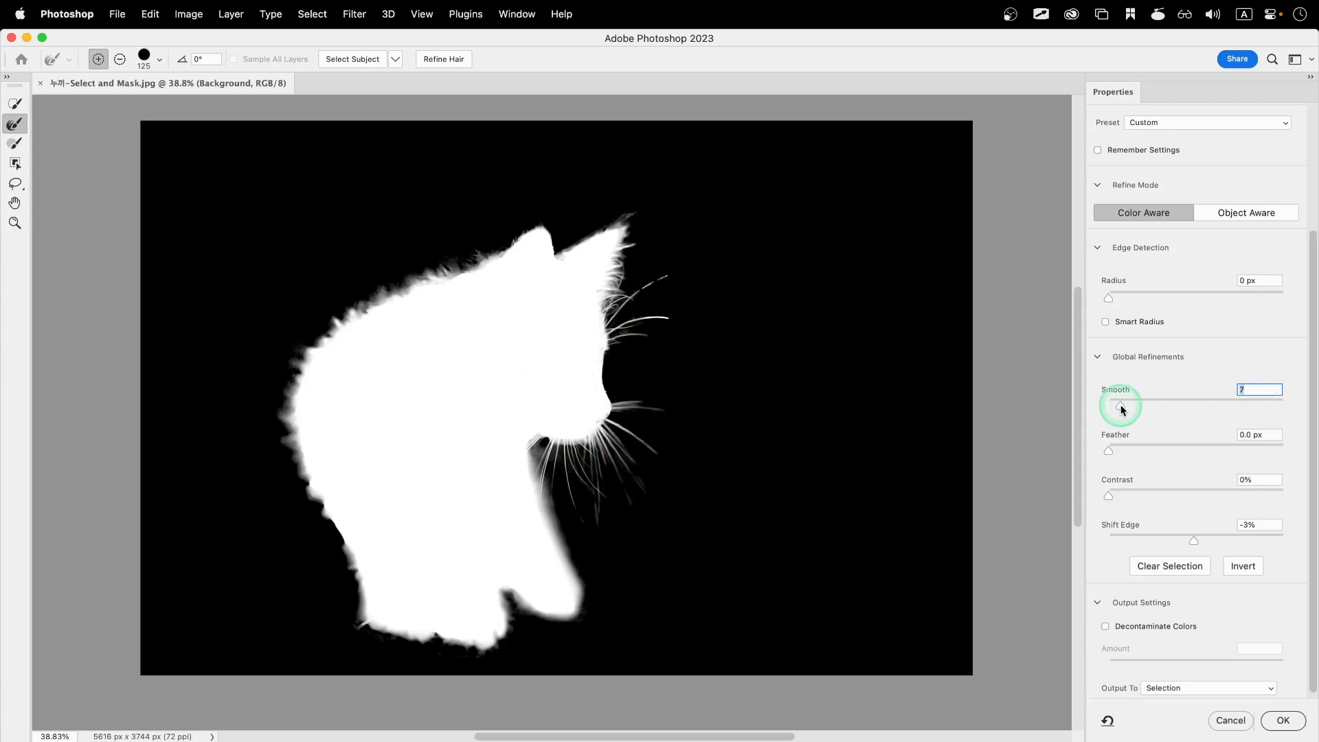
# Step: Try a strong Feather and restore it to 0 px, and set the edge Contrast to 16%
pyautogui.moveTo(1108, 450); pyautogui.dragTo(1193, 451)
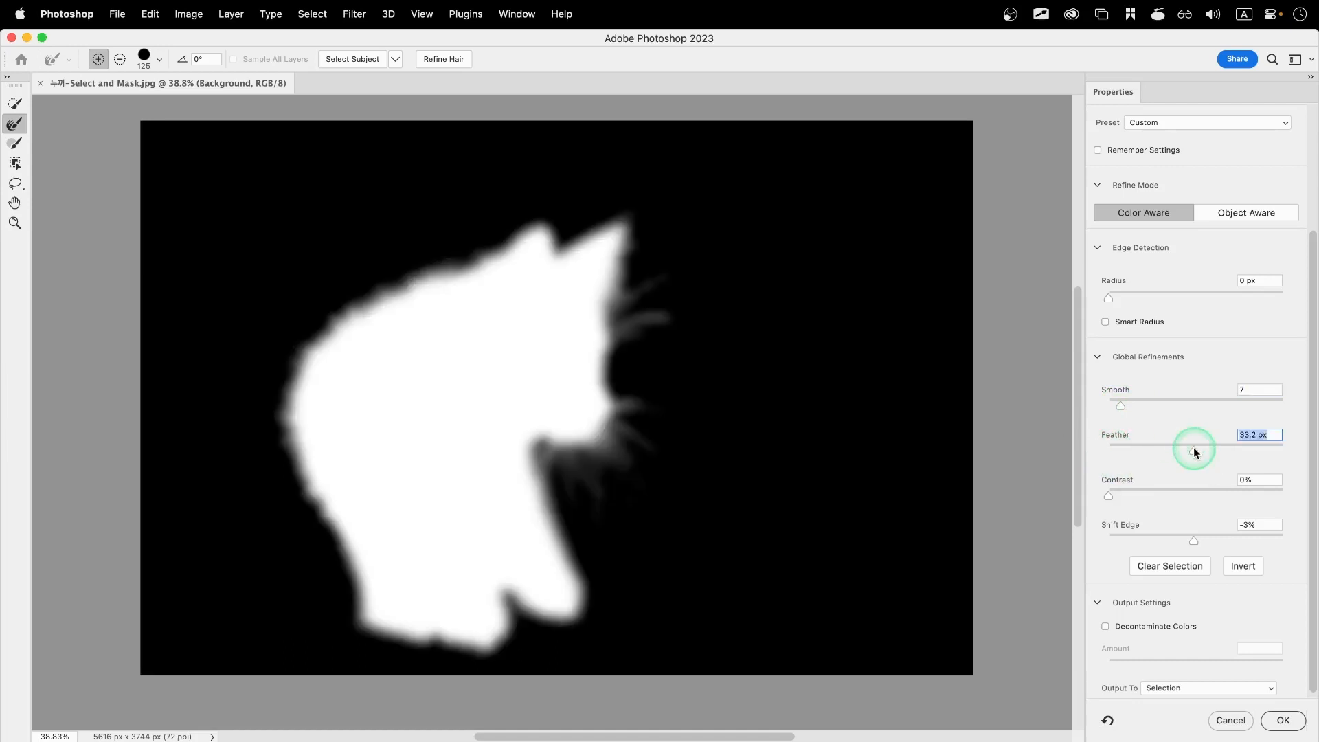
pyautogui.moveTo(1193, 451); pyautogui.dragTo(1090, 451)
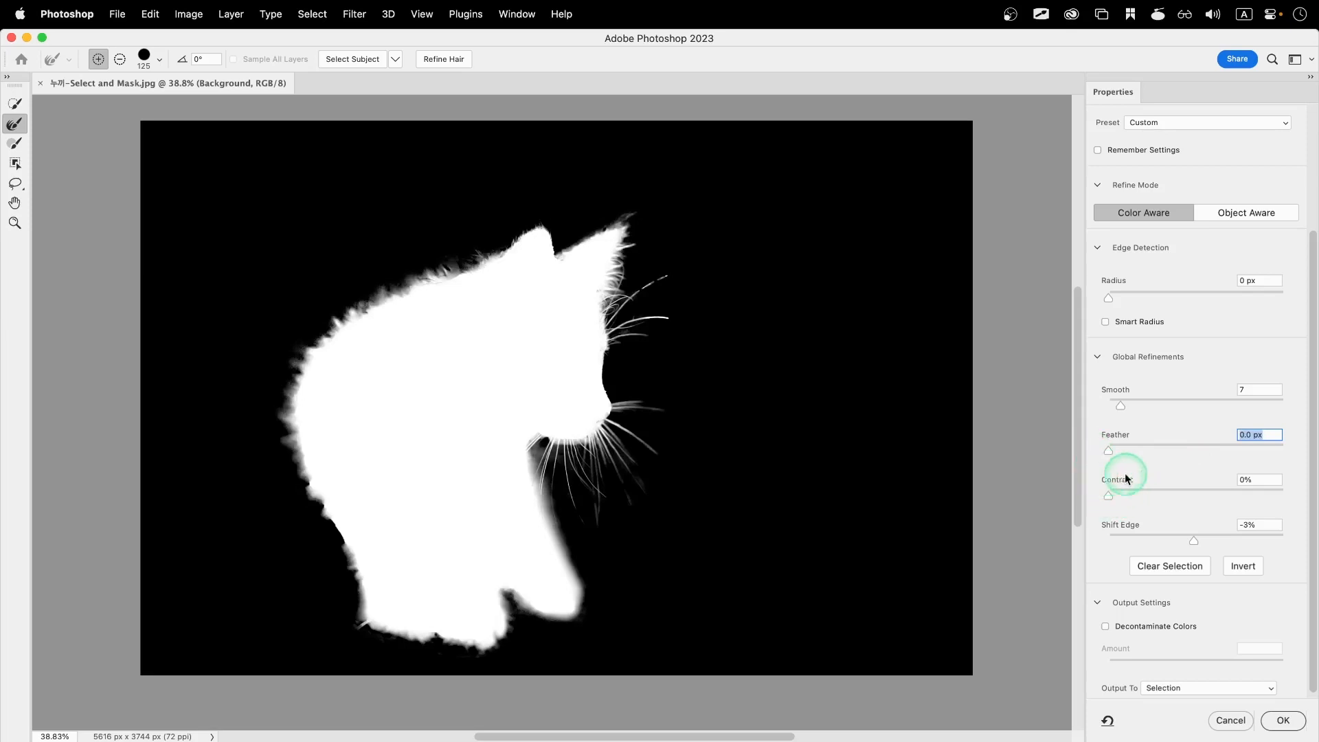
pyautogui.moveTo(1109, 495); pyautogui.dragTo(1254, 498)
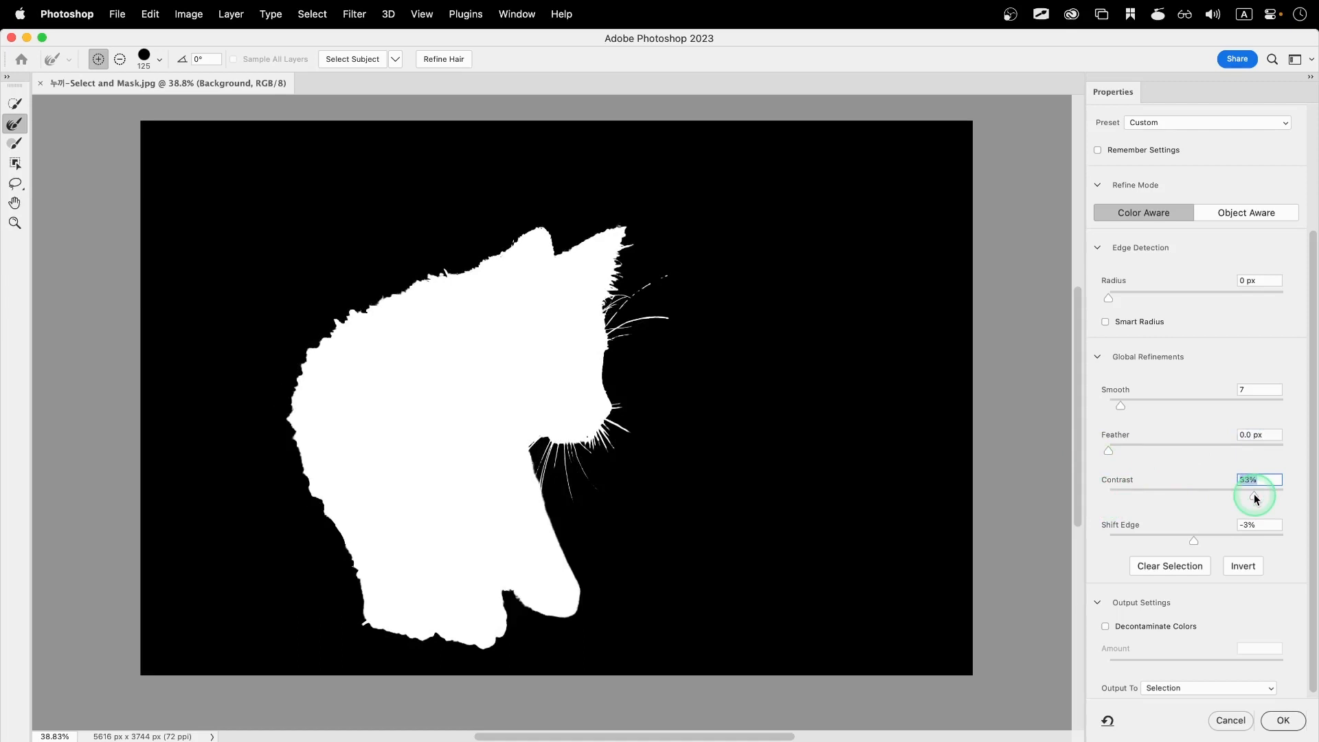
pyautogui.moveTo(1252, 494); pyautogui.dragTo(1133, 499)
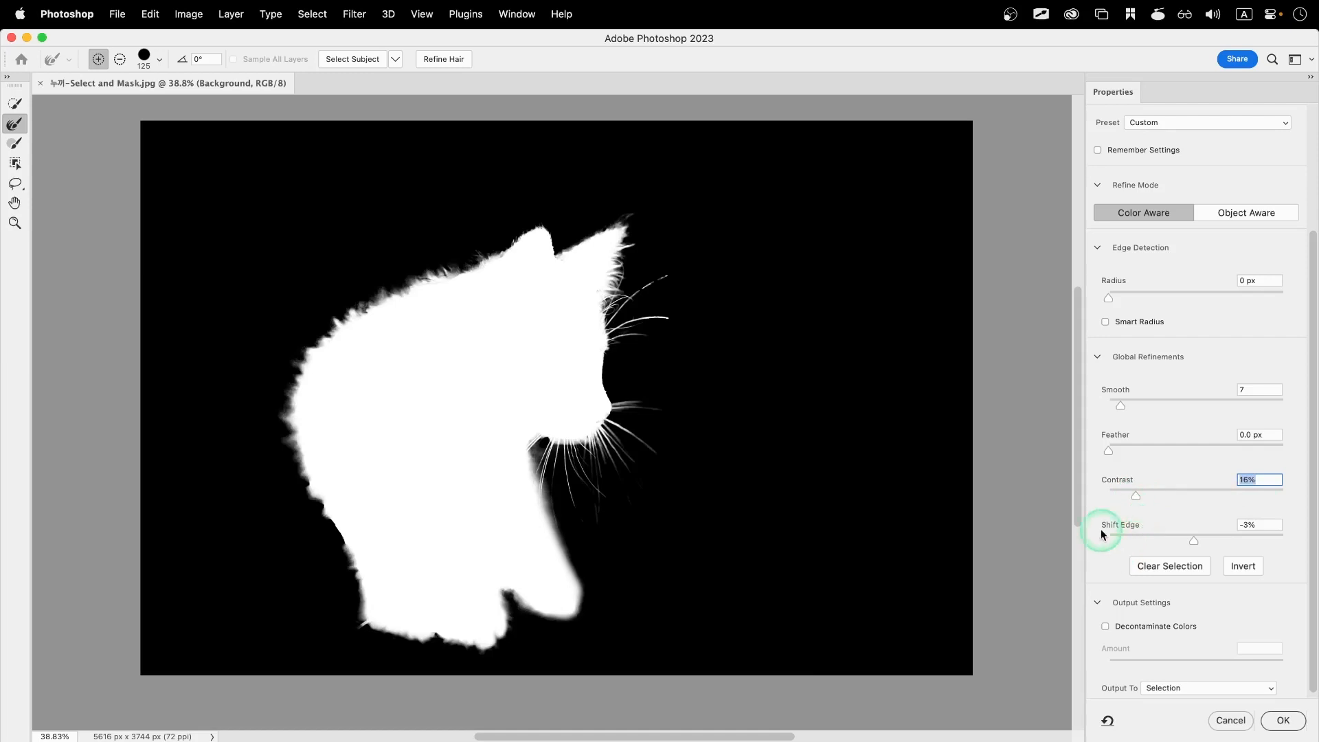
# Step: Test expanding and contracting the mask with Shift Edge, and set Shift Edge to 0
pyautogui.moveTo(1193, 540); pyautogui.dragTo(1252, 542)
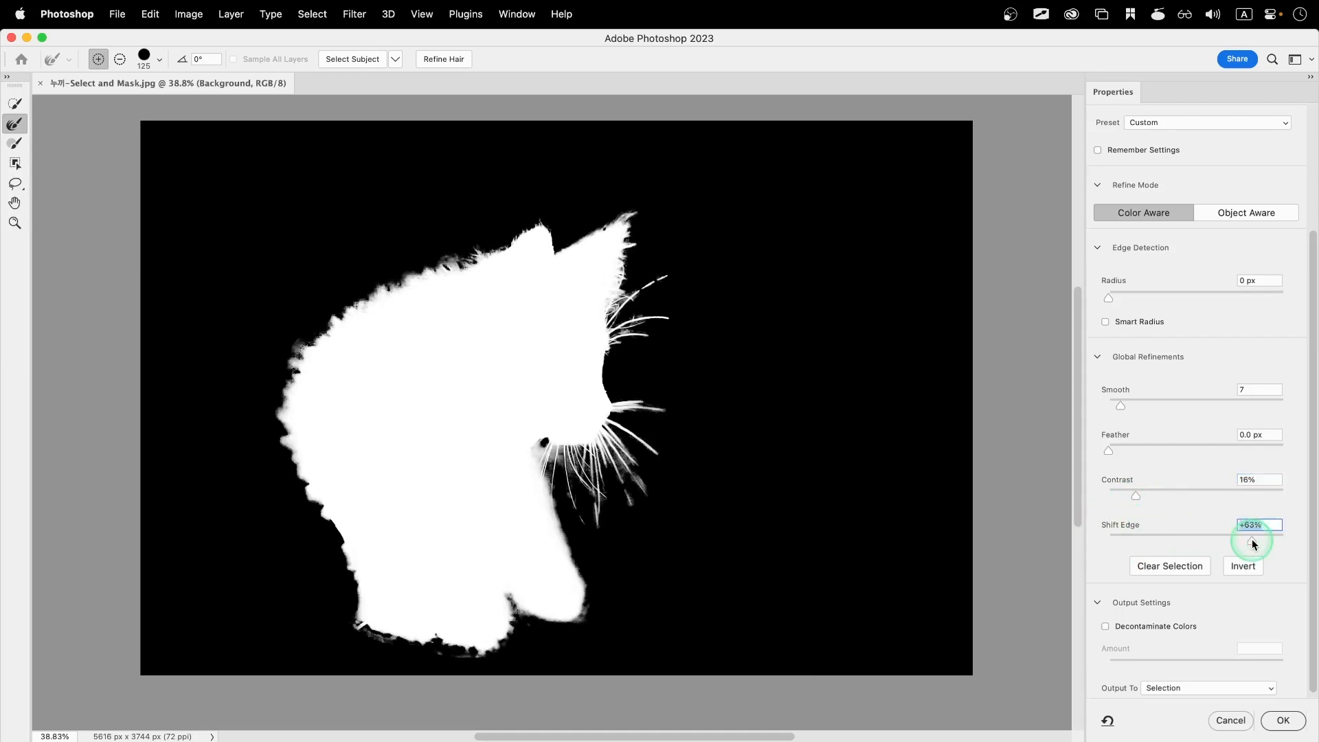
pyautogui.moveTo(1253, 544); pyautogui.dragTo(1162, 543)
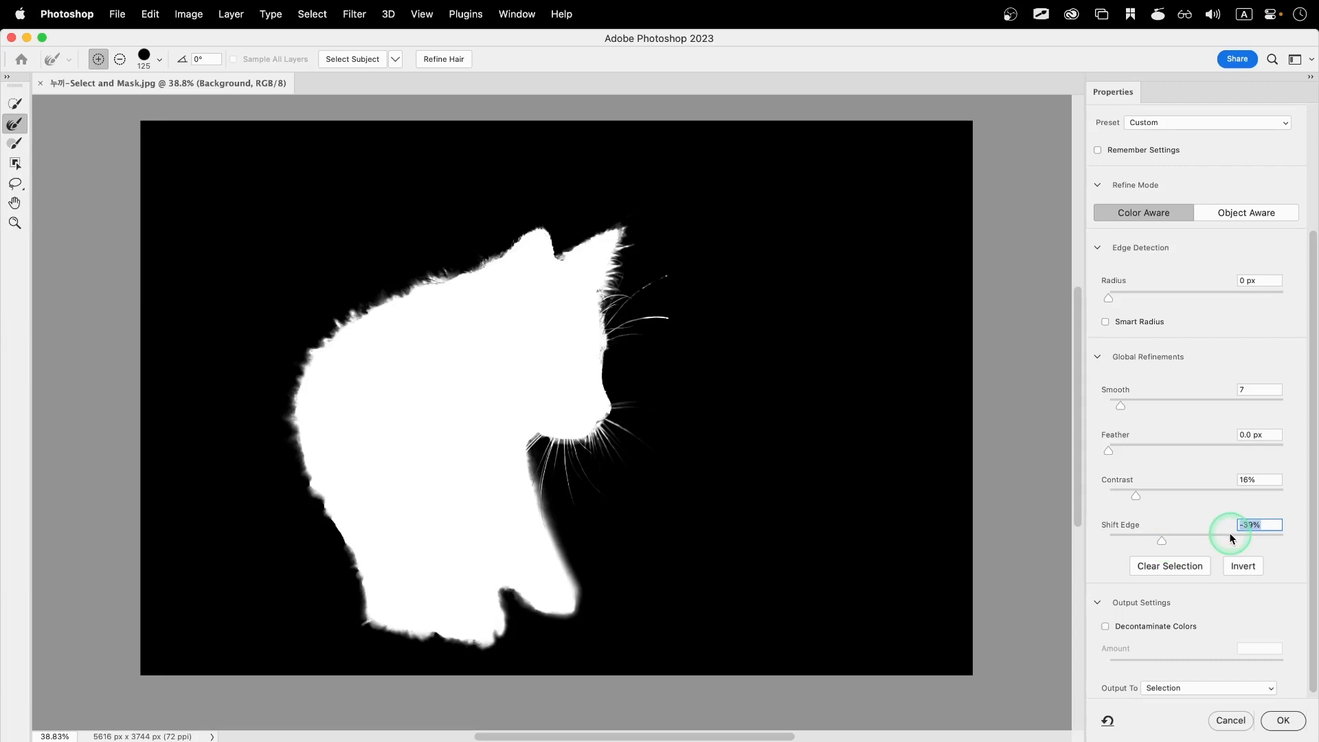
pyautogui.write('0')
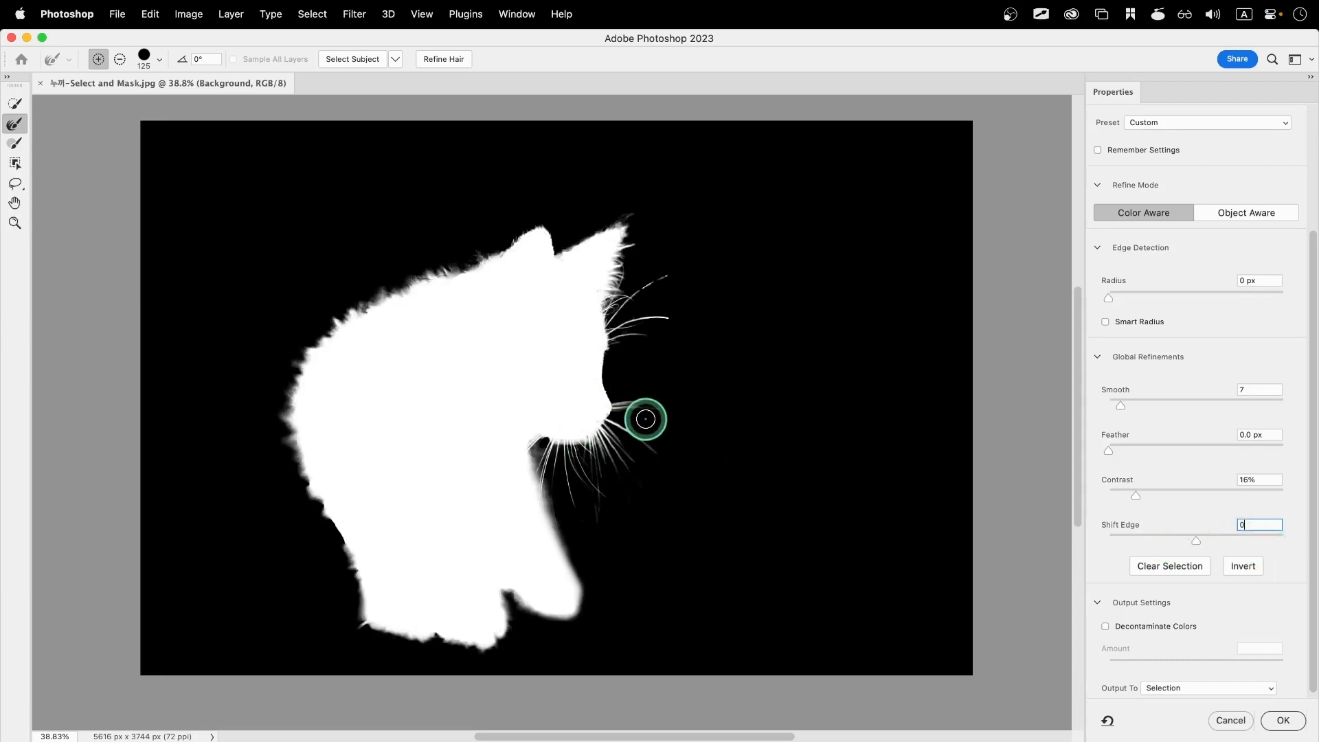
# Step: Output the refined kitten selection to a New Layer and apply the Select and Mask settings
pyautogui.scroll(-1, 1259, 630)
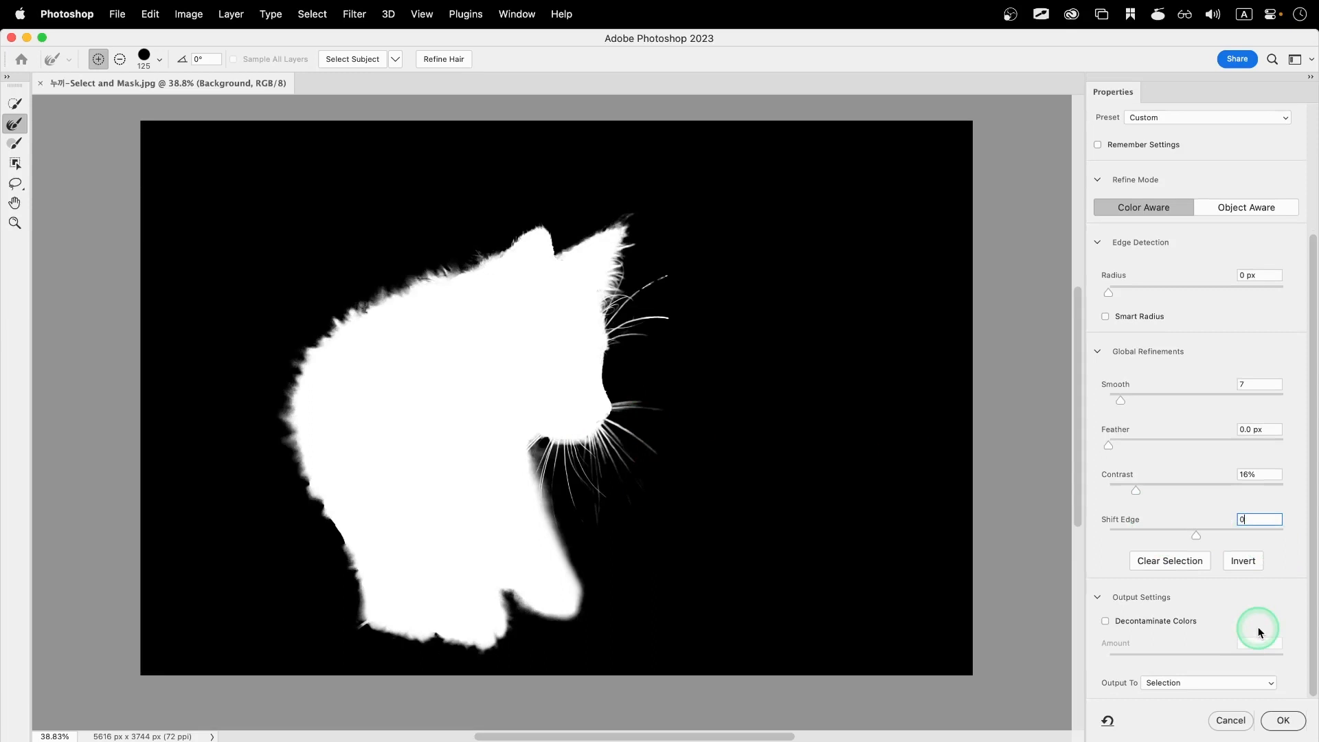
pyautogui.click(1155, 683)
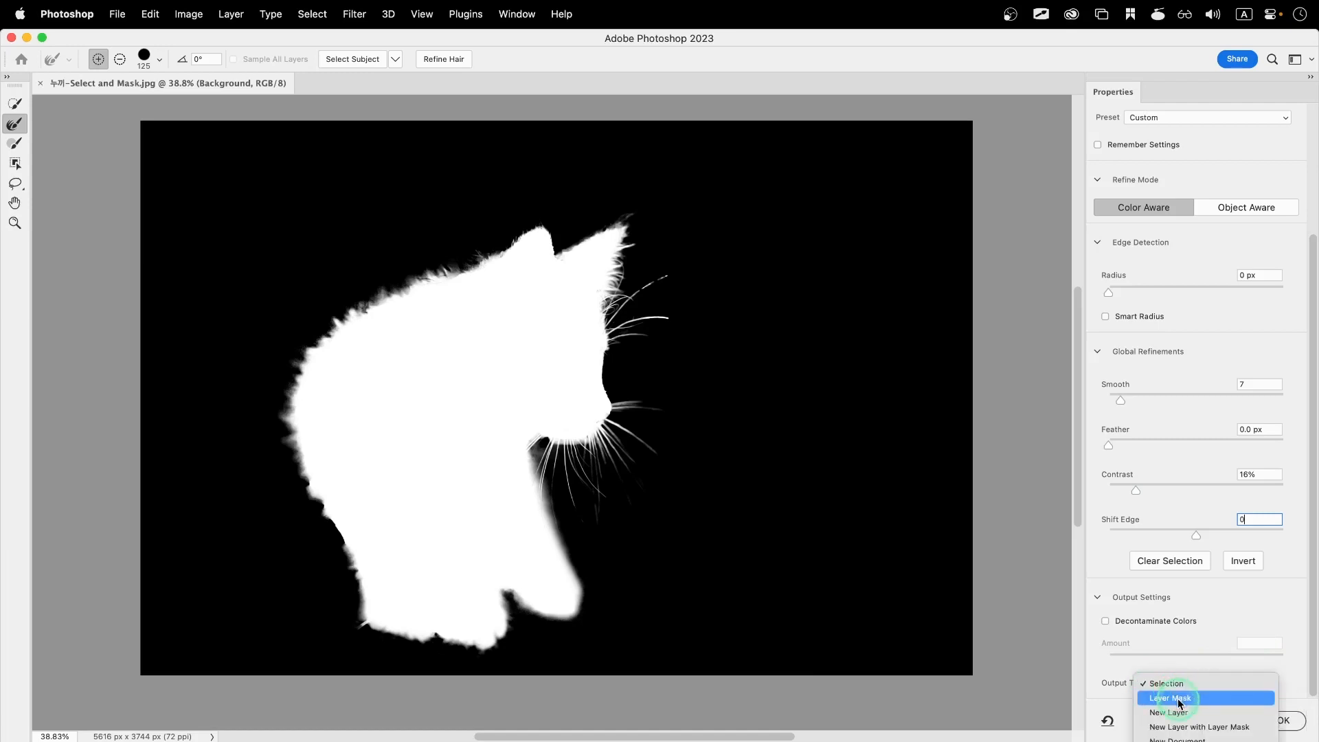
pyautogui.click(1210, 718)
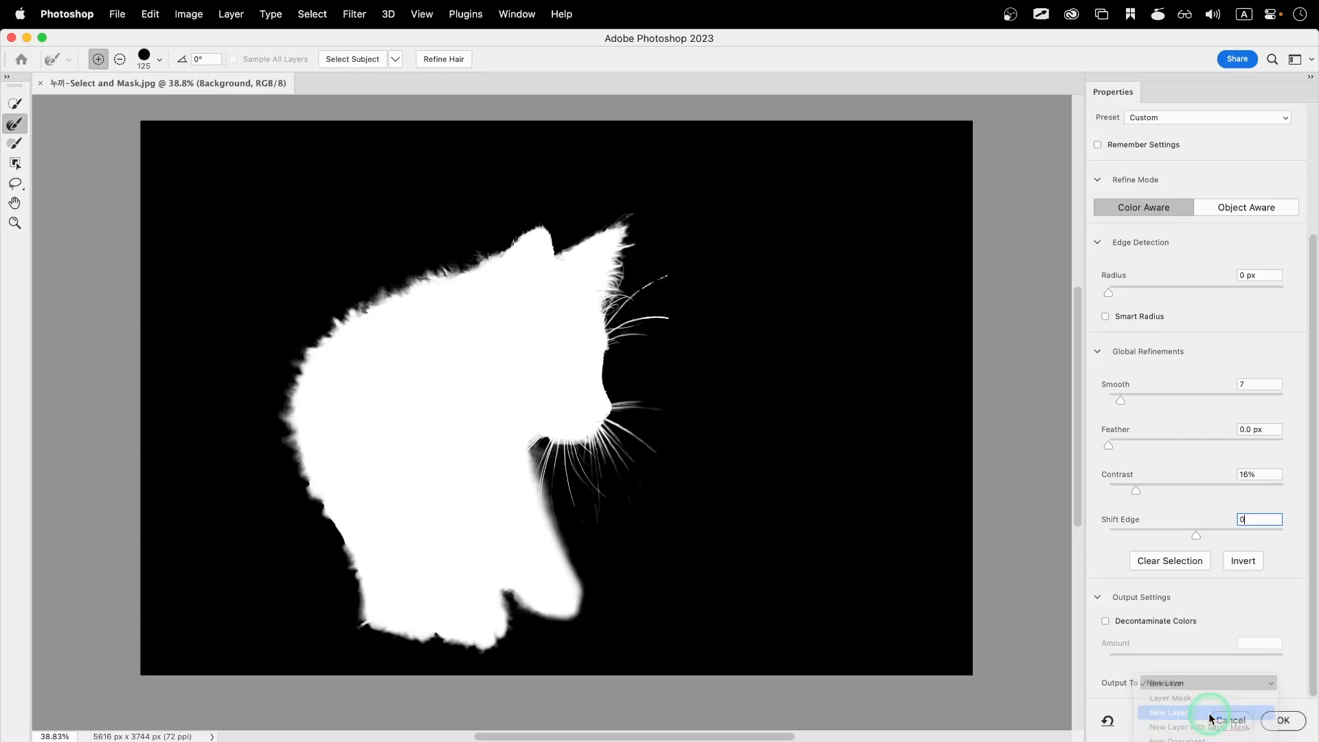
pyautogui.click(1283, 719)
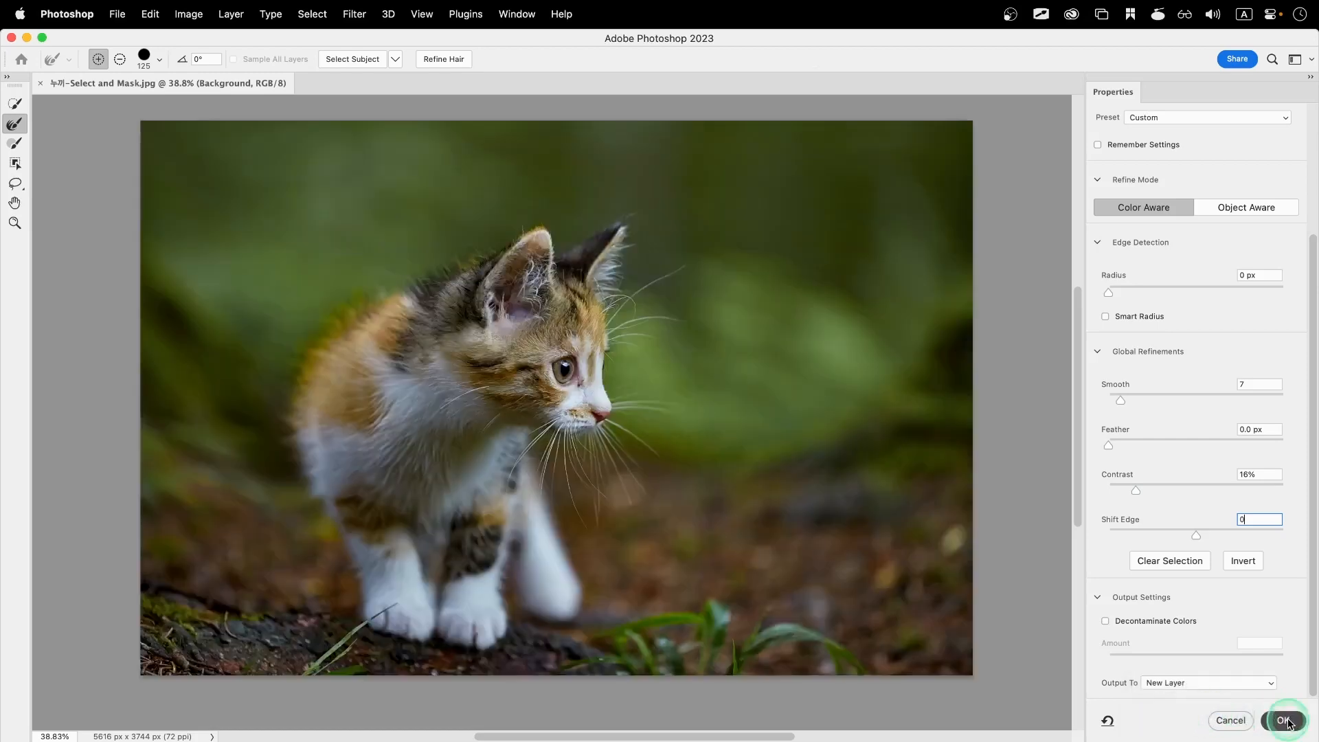